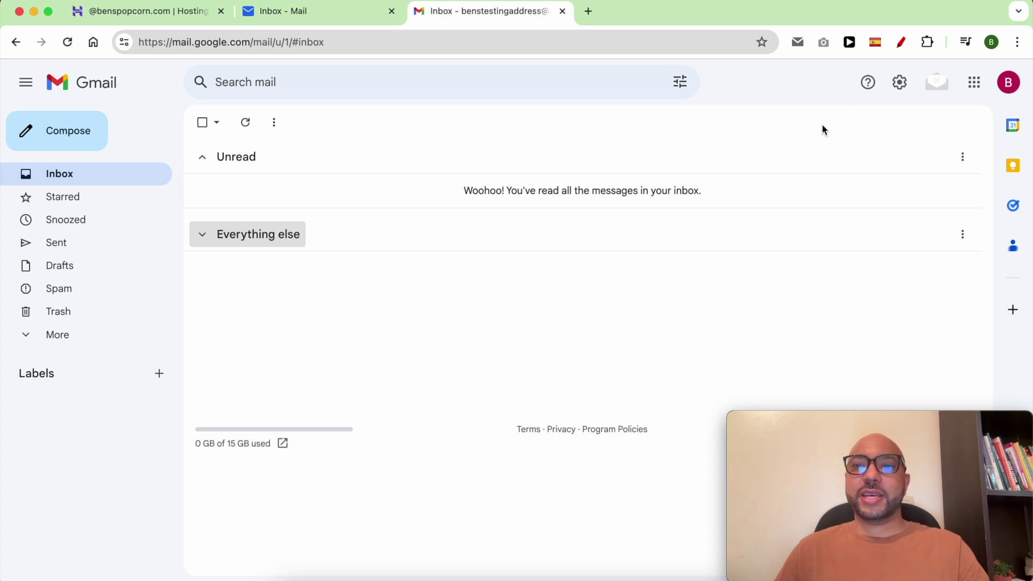
Reach the Accounts and Import page of Gmail's full settings
{"action": "left_click", "coordinate": [898, 84]}
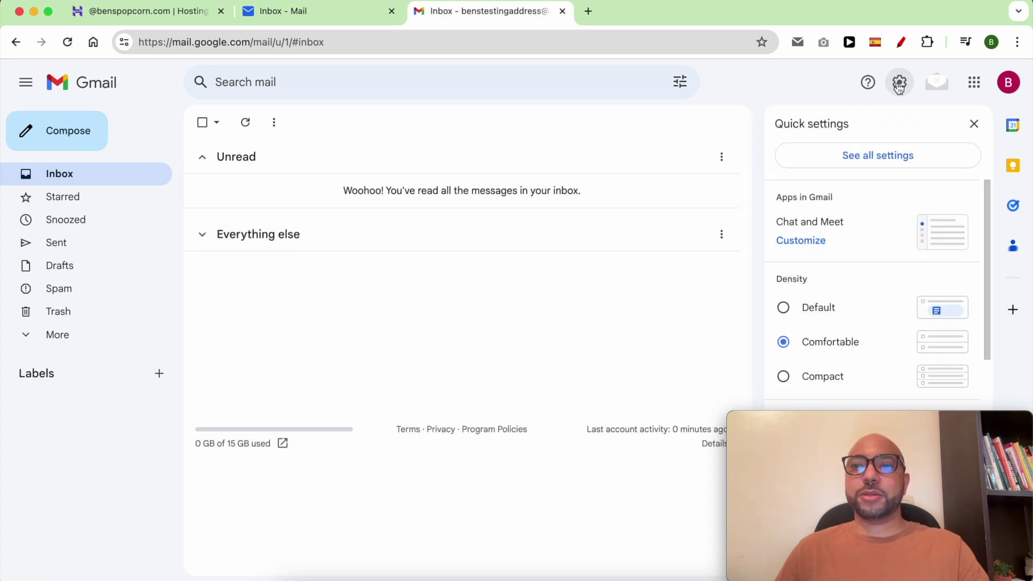
{"action": "left_click", "coordinate": [885, 164]}
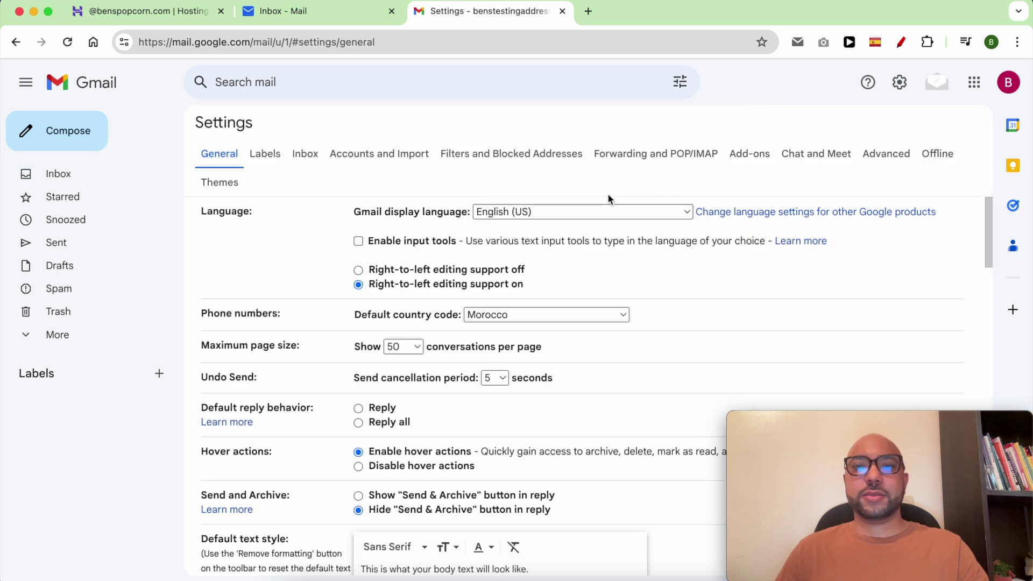
{"action": "left_click", "coordinate": [365, 158]}
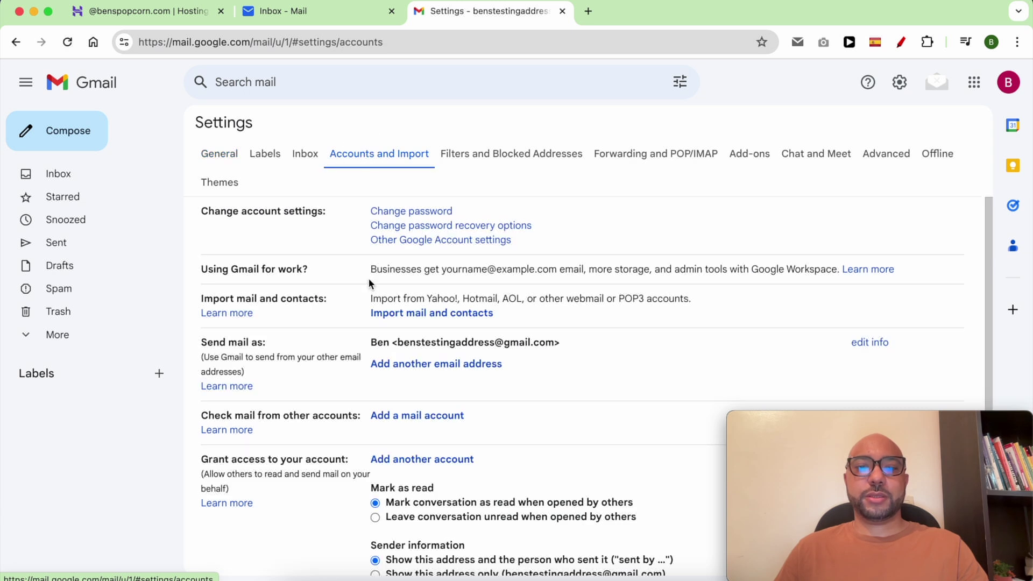
Start adding another mail account under 'Check mail from other accounts'
{"action": "left_click_drag", "start_coordinate": [480, 417], "coordinate": [315, 415]}
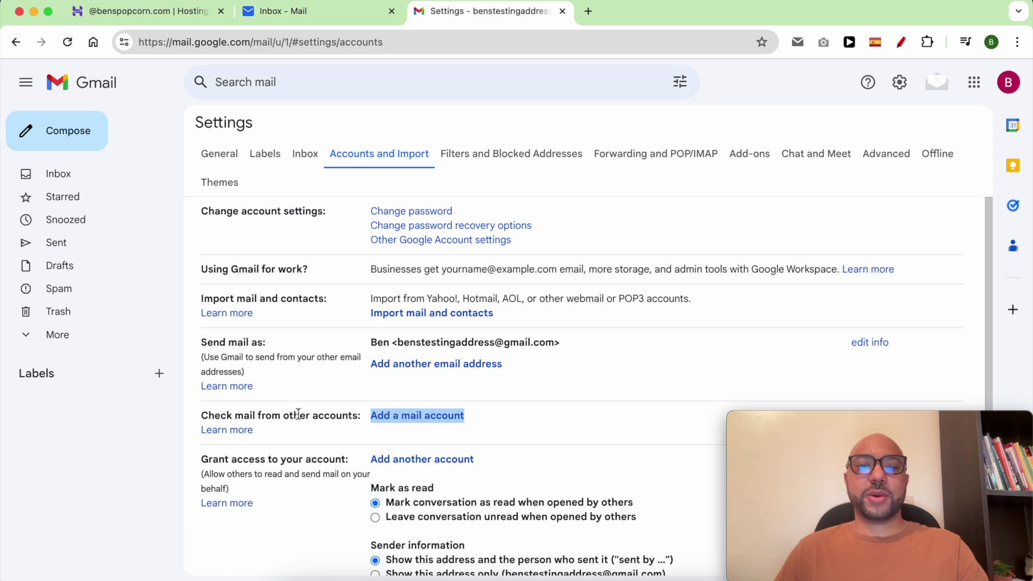
{"action": "triple_click", "coordinate": [298, 414]}
{"action": "left_click", "coordinate": [501, 415]}
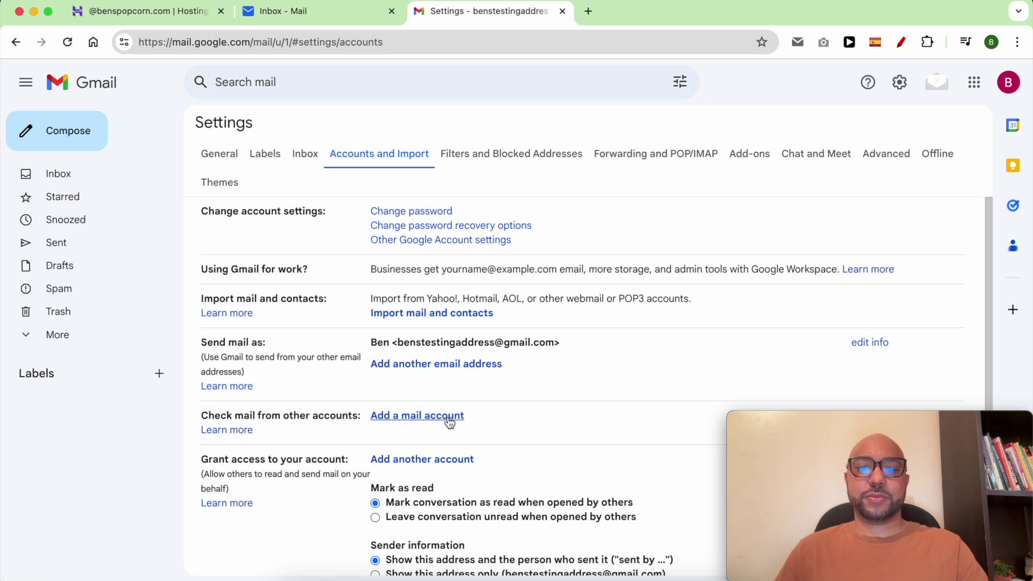
{"action": "left_click", "coordinate": [447, 417]}
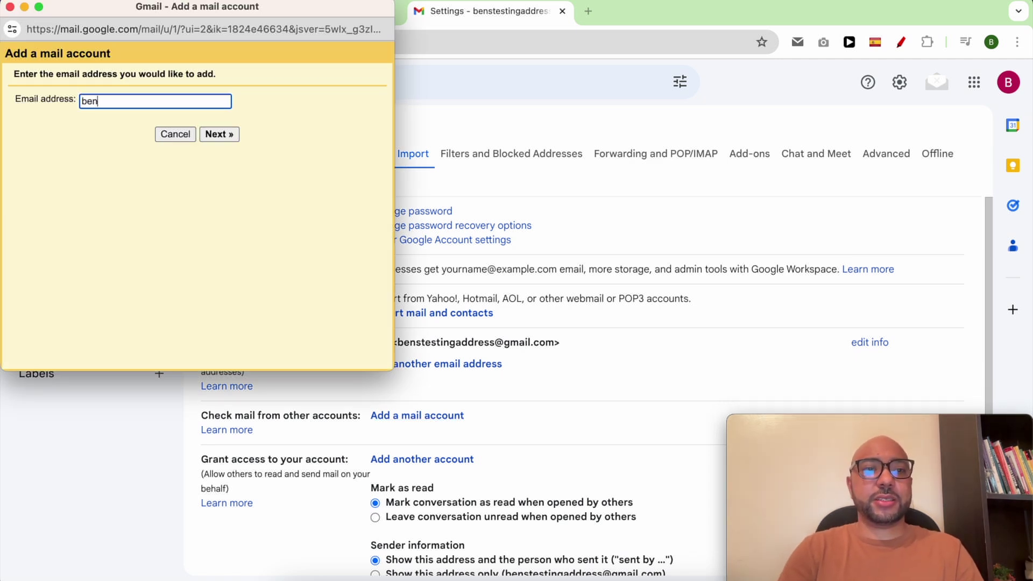
{"action": "type", "text": "@benspopcorn"}
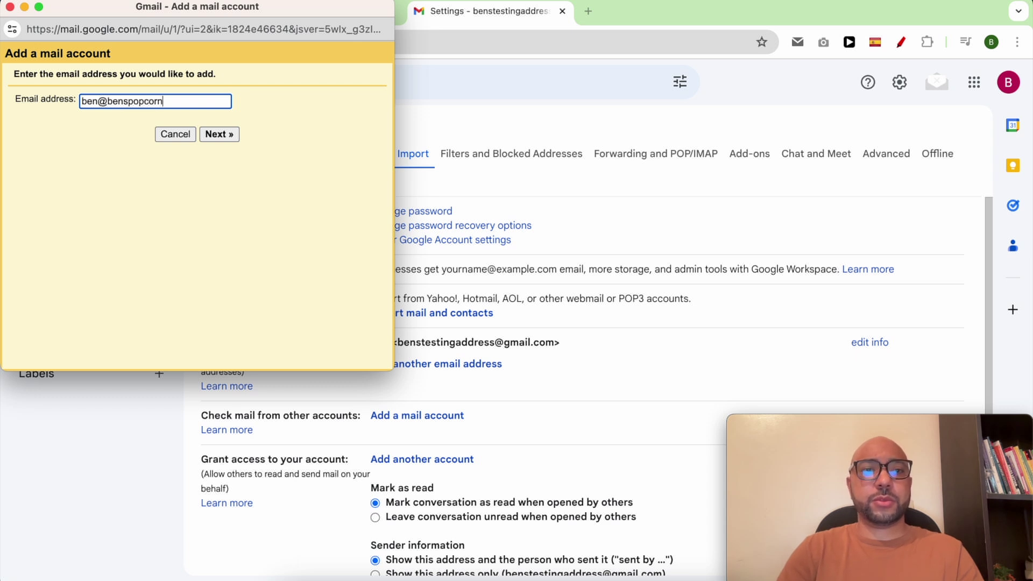
{"action": "type", "text": "com"}
Continue with the entered address and choose POP3 import for the benspopcorn.com account
{"action": "left_click", "coordinate": [226, 161]}
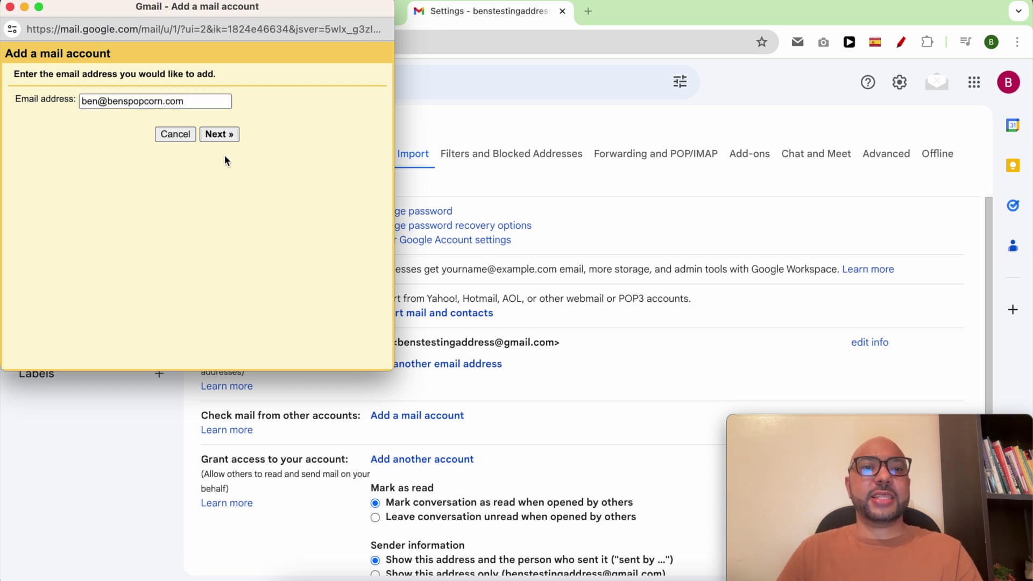
{"action": "left_click", "coordinate": [224, 137]}
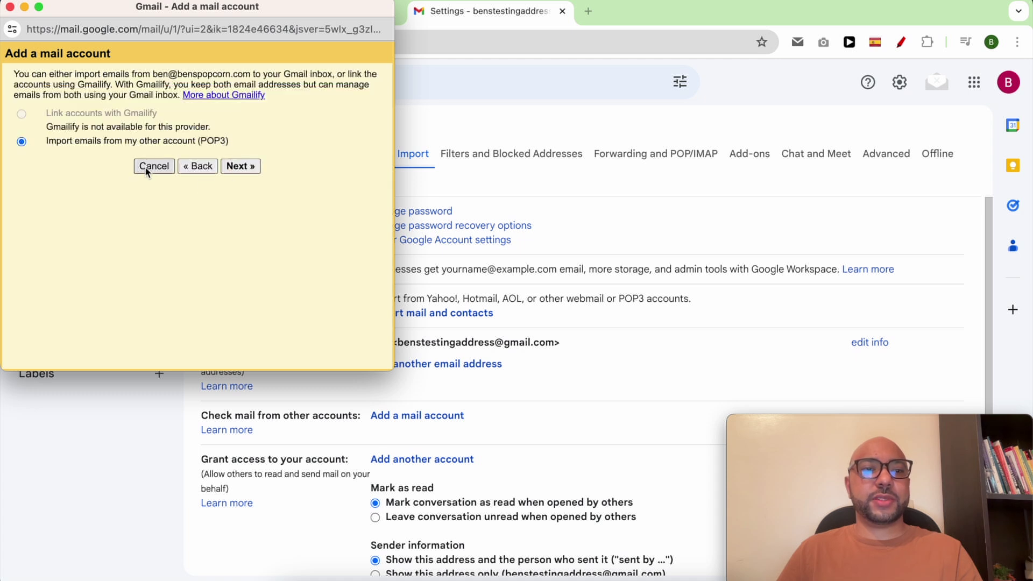
{"action": "left_click", "coordinate": [246, 170]}
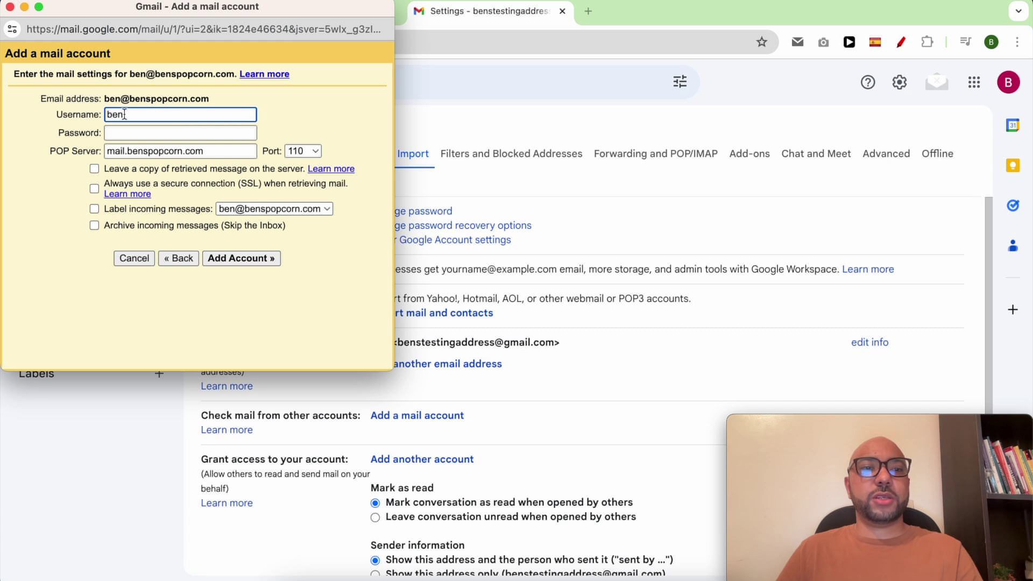
Replace the short username with the full email address, then move to the password field
{"action": "left_click_drag", "start_coordinate": [205, 99], "coordinate": [107, 98]}
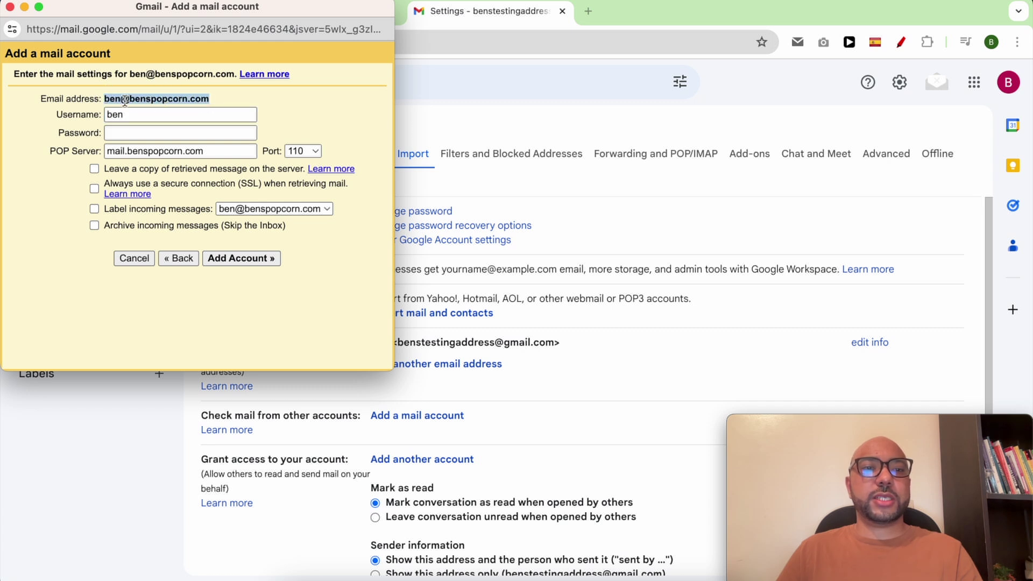
{"action": "right_click", "coordinate": [123, 97]}
{"action": "left_click", "coordinate": [146, 132]}
{"action": "double_click", "coordinate": [148, 116]}
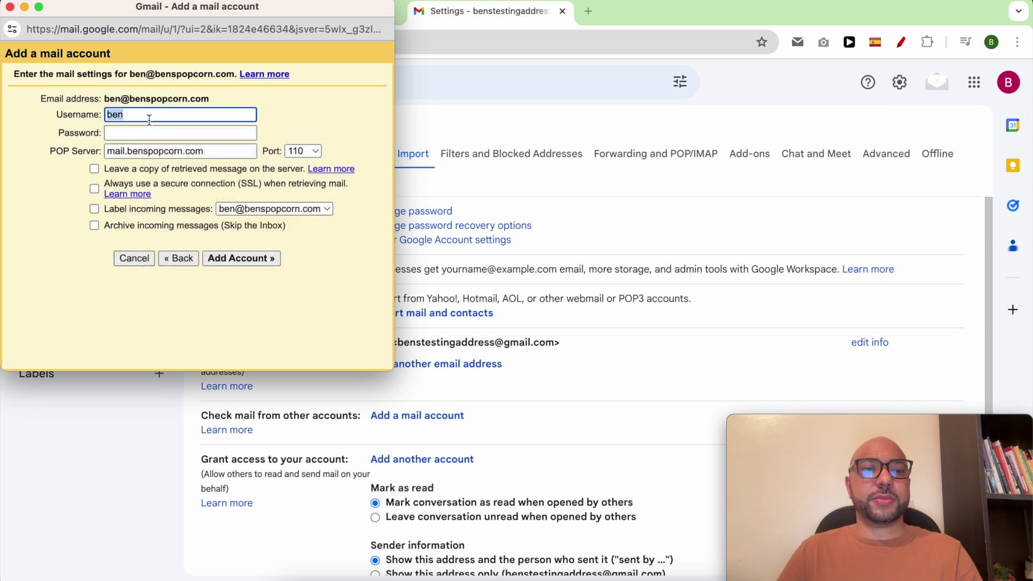
{"action": "key", "text": "super+v"}
{"action": "left_click", "coordinate": [145, 133]}
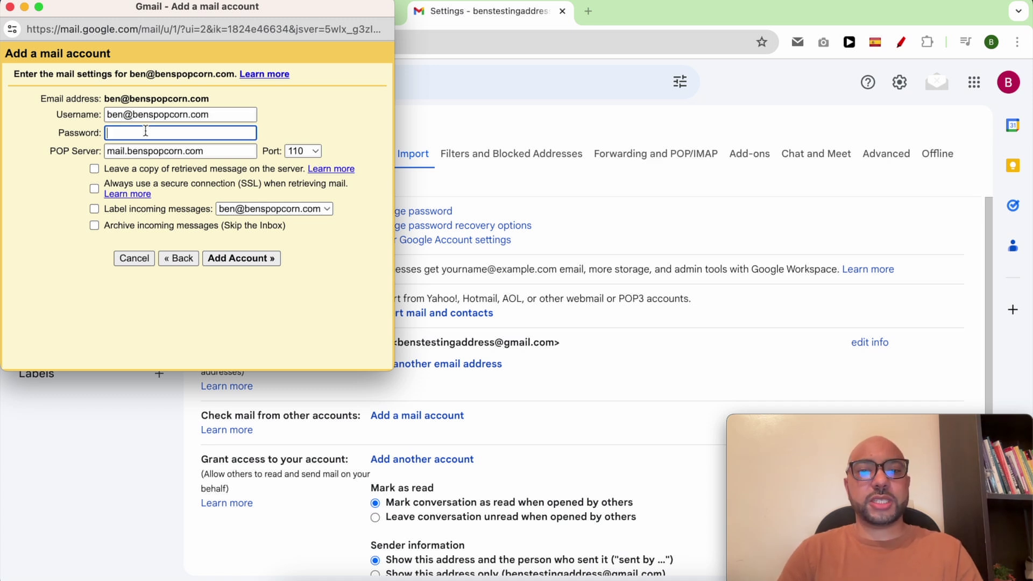
{"action": "type", "text": "*"}
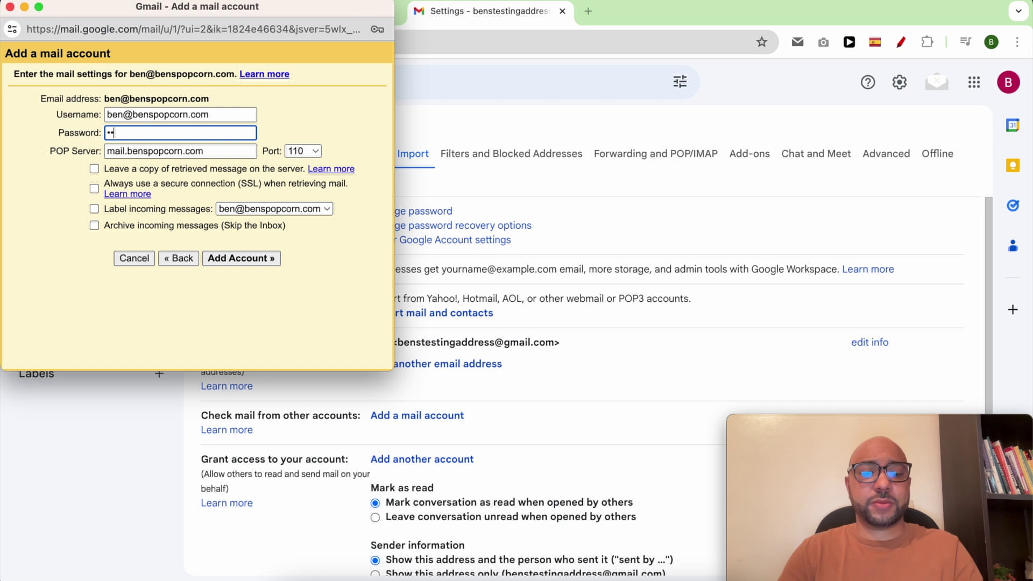
{"action": "type", "text": "********"}
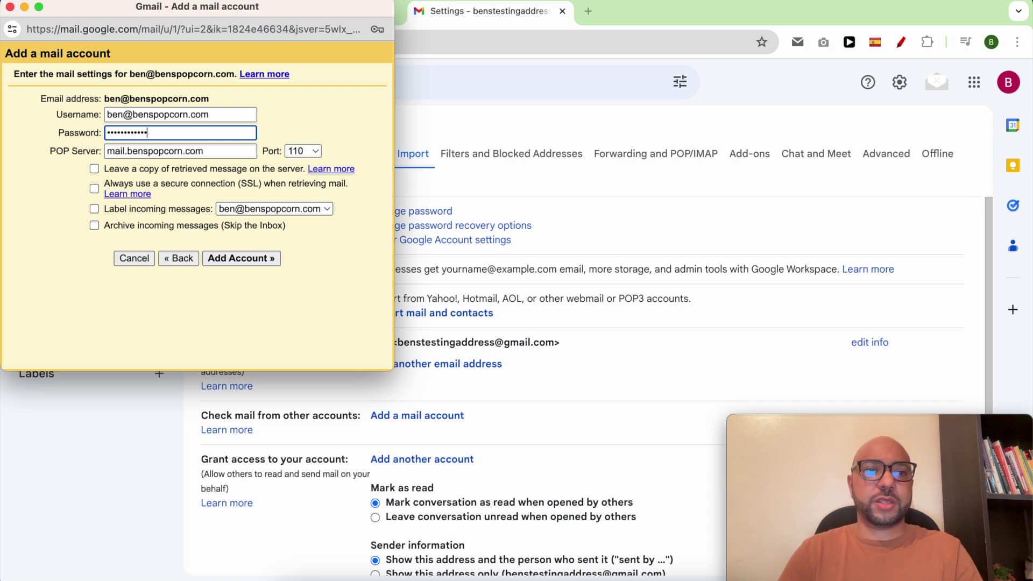
Finish the password entry and move the account window to the right side of the screen
{"action": "left_click", "coordinate": [71, 159]}
{"action": "triple_click", "coordinate": [72, 157]}
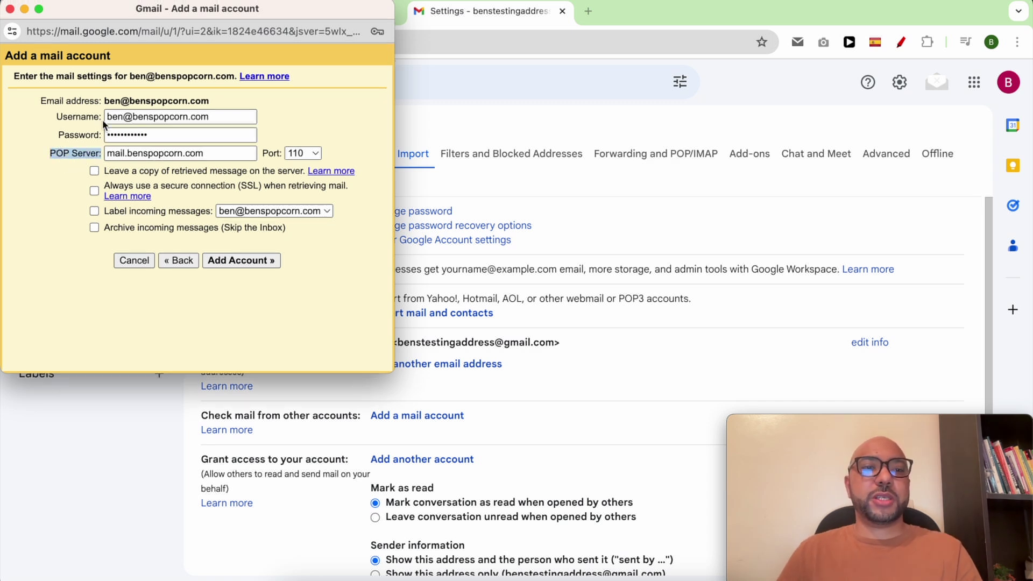
{"action": "left_click_drag", "start_coordinate": [186, 15], "coordinate": [773, 40]}
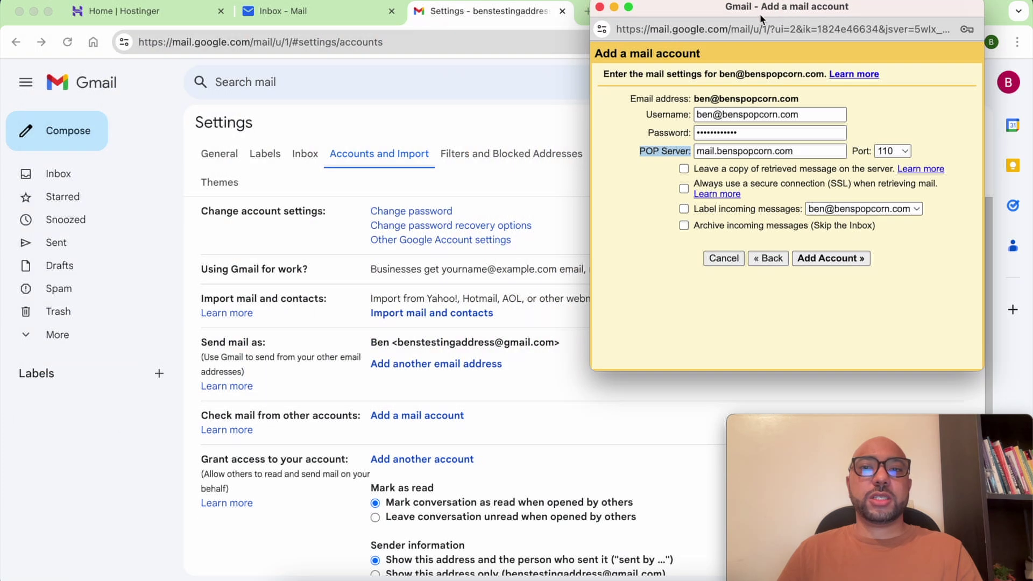
In Hostinger hPanel, reach the desktop app connection details for the benspopcorn.com mail
{"action": "left_click", "coordinate": [145, 18]}
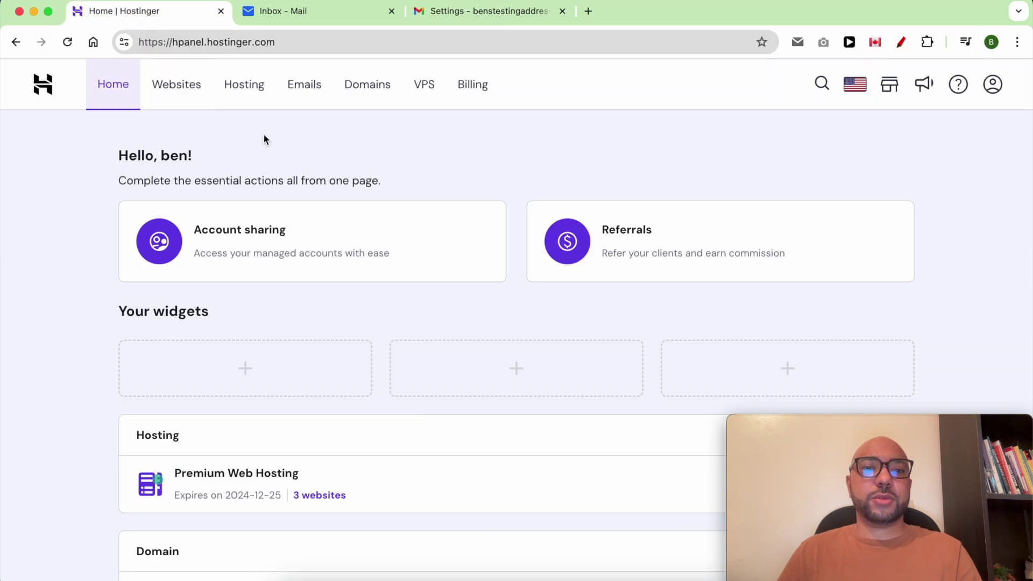
{"action": "left_click", "coordinate": [313, 82]}
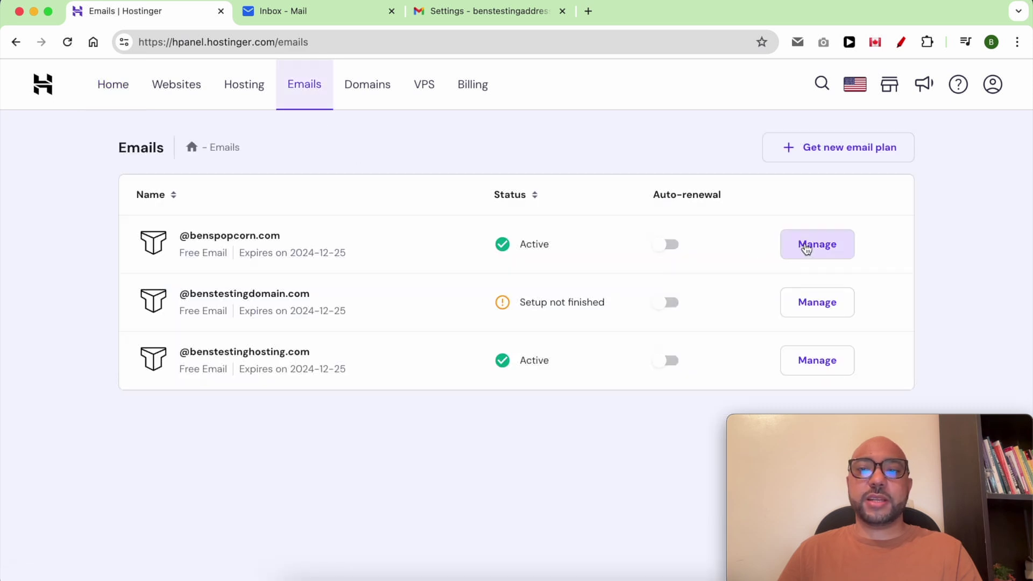
{"action": "triple_click", "coordinate": [391, 244]}
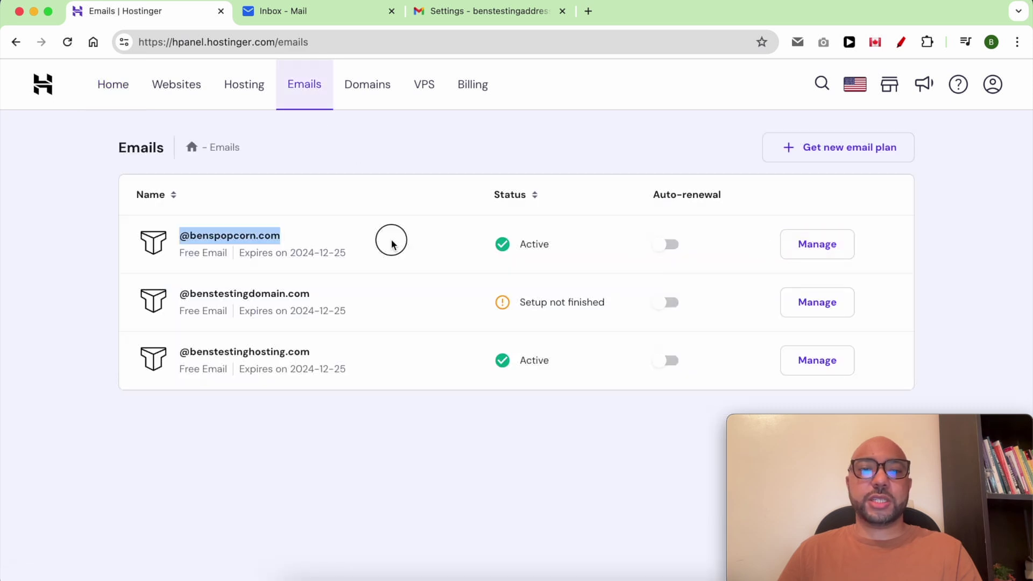
{"action": "left_click", "coordinate": [831, 250]}
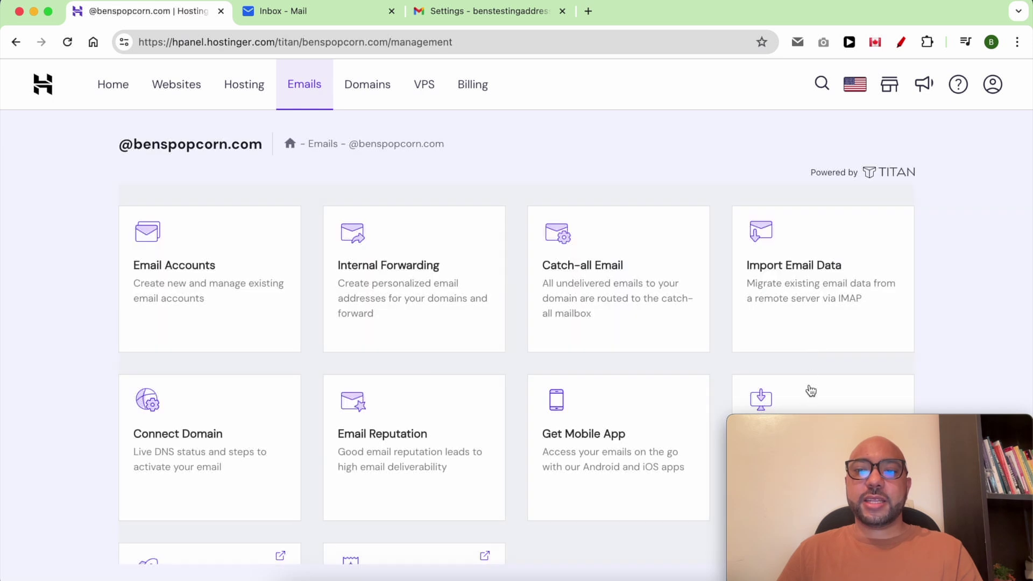
{"action": "scroll", "coordinate": [811, 380], "scroll_direction": "down", "scroll_amount": 3}
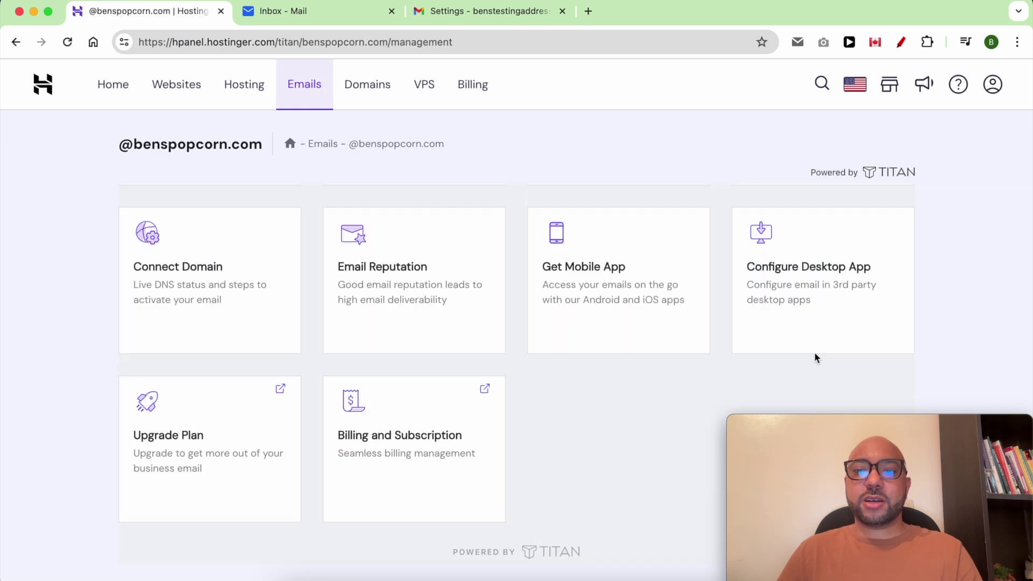
{"action": "left_click", "coordinate": [830, 279]}
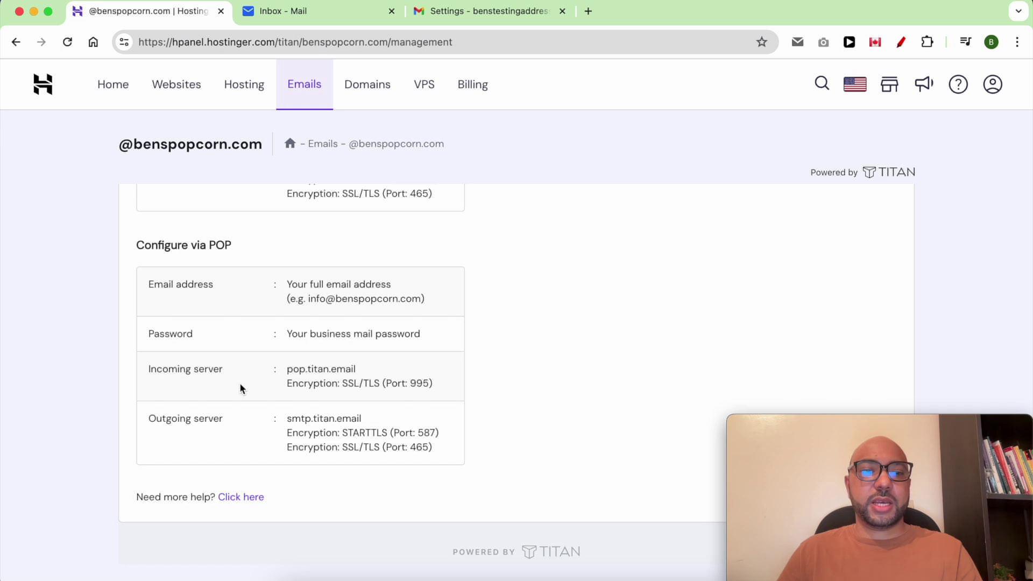
Copy the incoming server pop.titan.email and paste it as Gmail's POP server
{"action": "triple_click", "coordinate": [309, 369]}
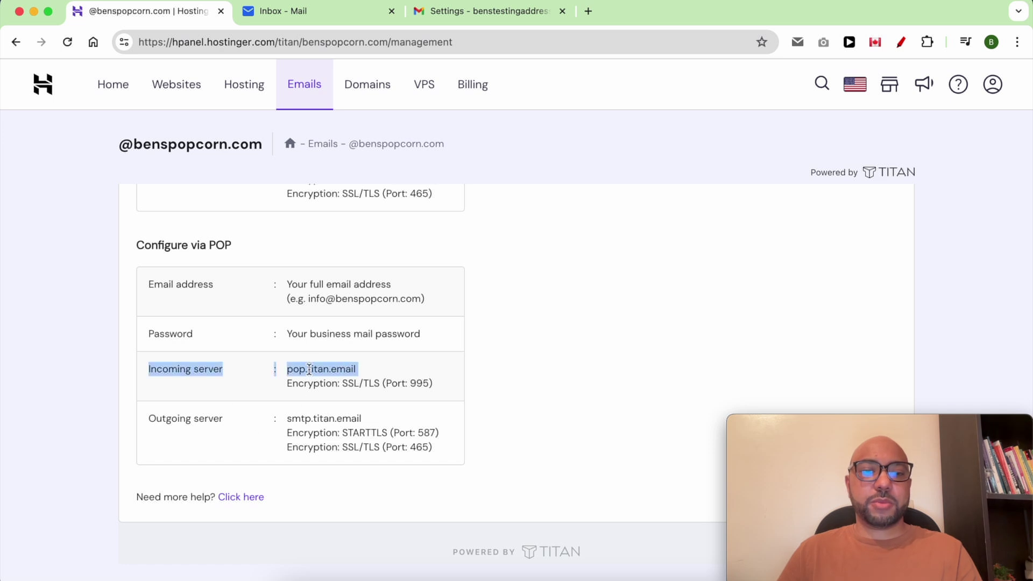
{"action": "left_click_drag", "start_coordinate": [366, 376], "coordinate": [289, 370]}
{"action": "right_click", "coordinate": [289, 370]}
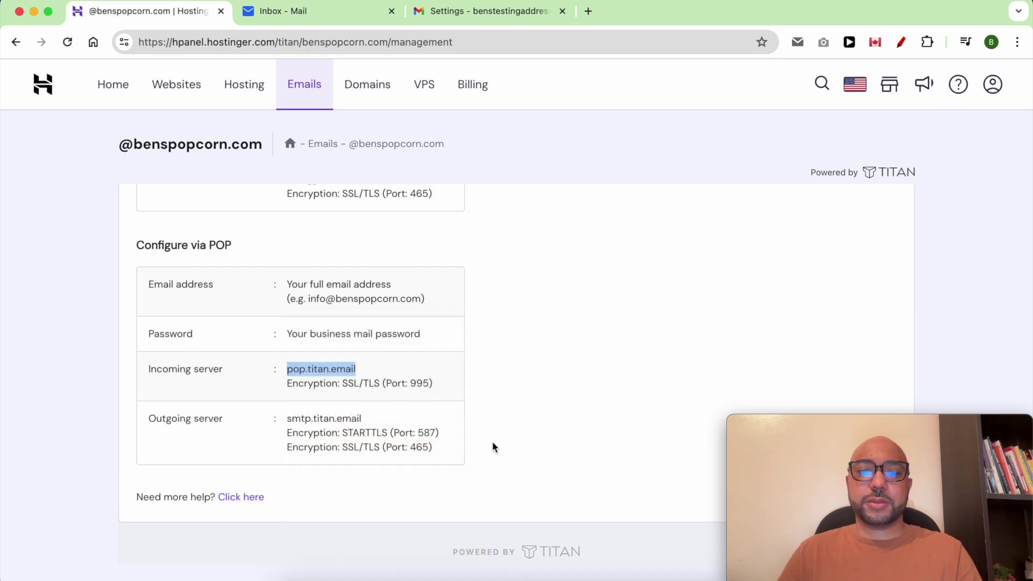
{"action": "key", "text": "super+grave"}
{"action": "key", "text": "super+v"}
Use port 995 with SSL and keep copies of fetched messages on the server
{"action": "left_click", "coordinate": [896, 150]}
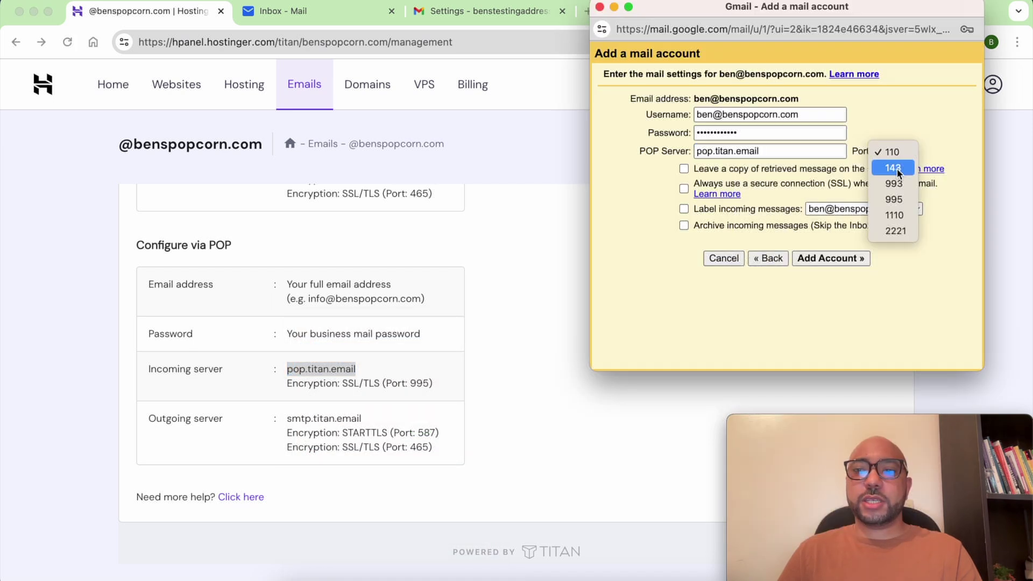
{"action": "left_click", "coordinate": [903, 201]}
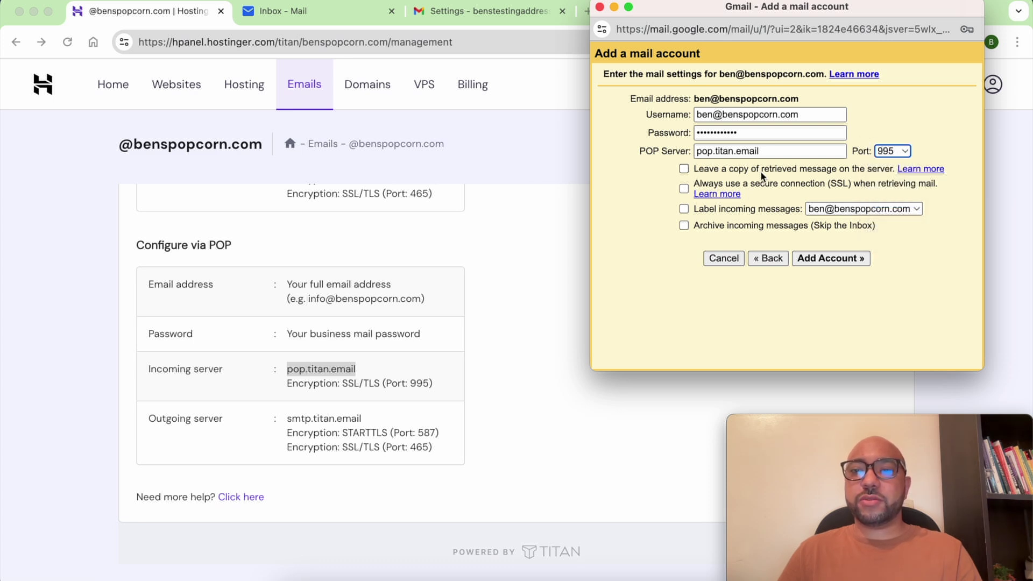
{"action": "left_click", "coordinate": [857, 172]}
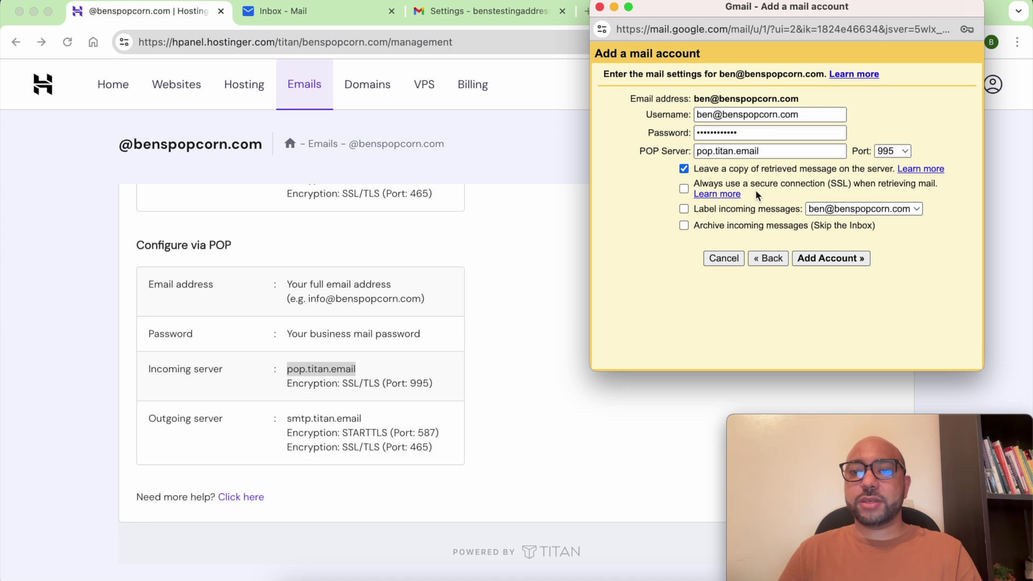
{"action": "left_click", "coordinate": [759, 187]}
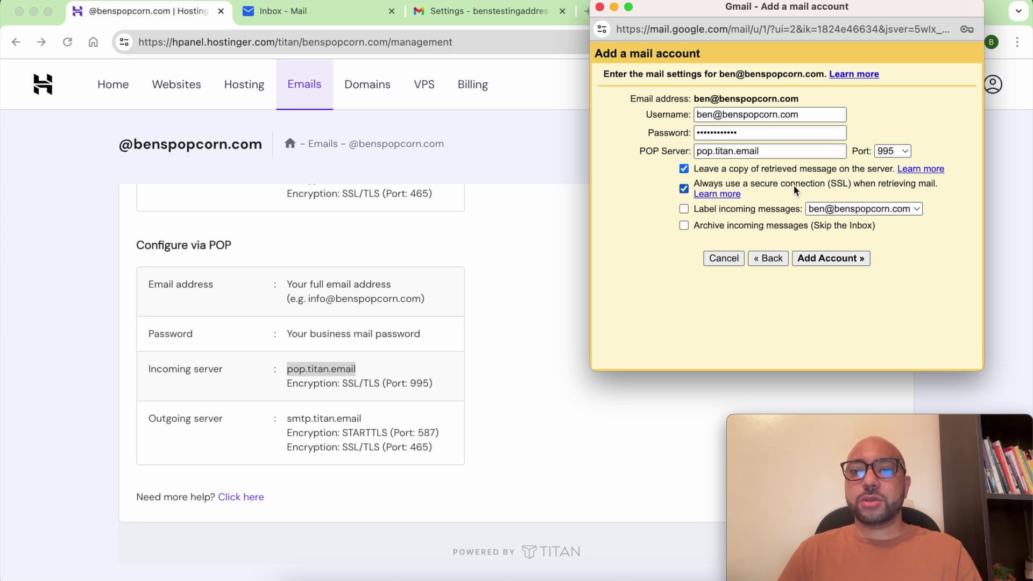
{"action": "left_click", "coordinate": [747, 209]}
{"action": "left_click", "coordinate": [846, 209]}
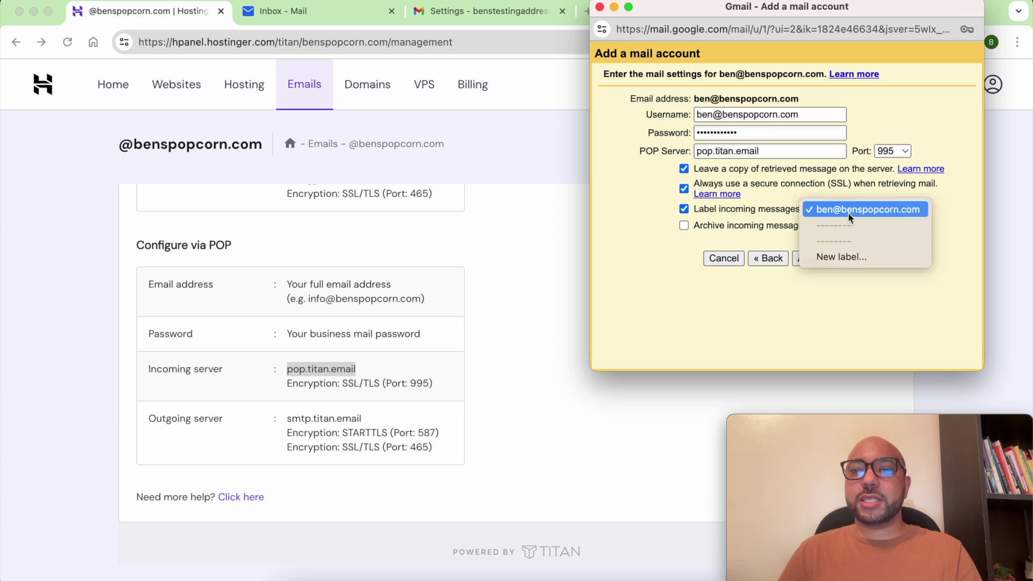
{"action": "left_click", "coordinate": [871, 212]}
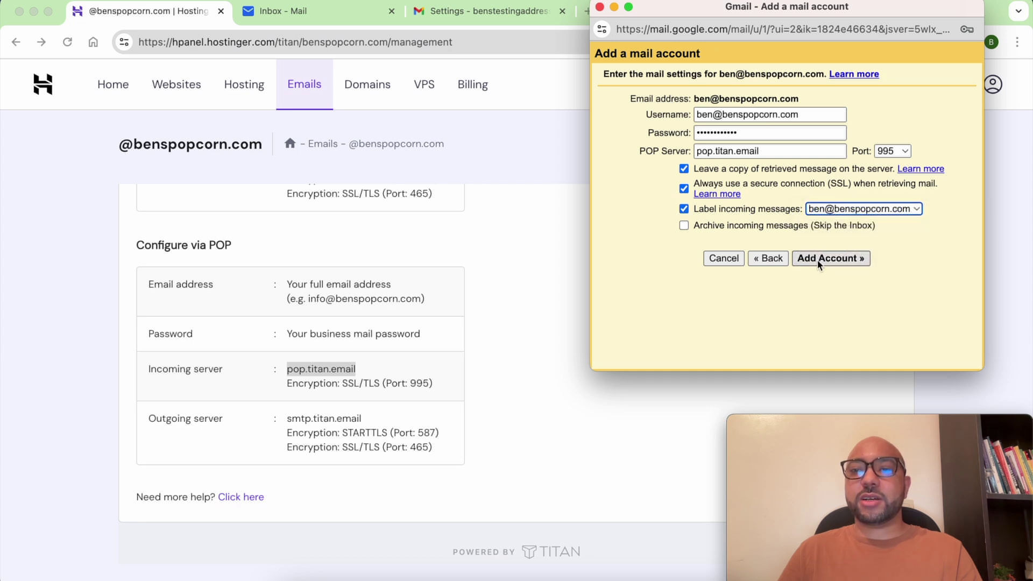
{"action": "left_click", "coordinate": [823, 260]}
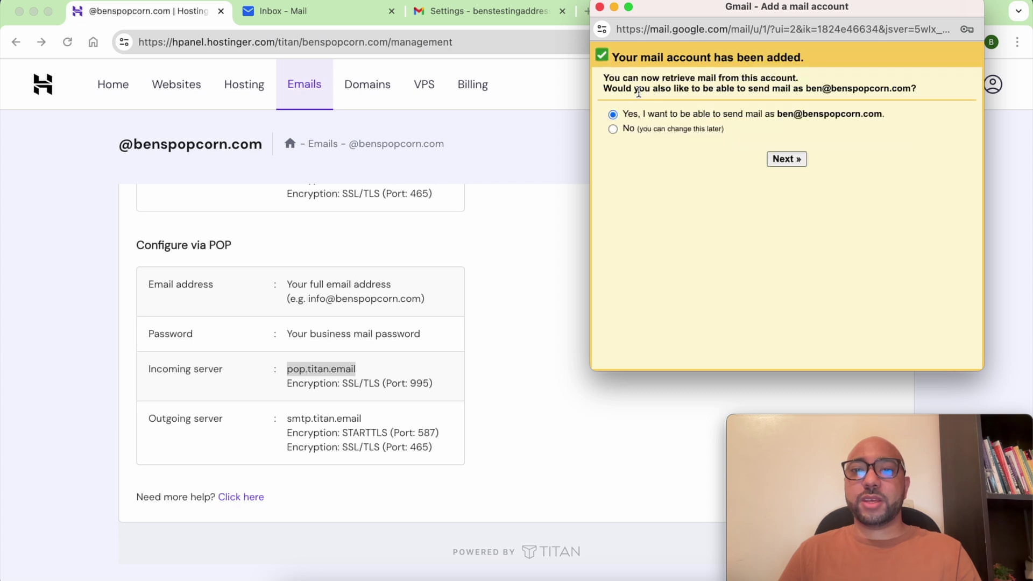
{"action": "left_click_drag", "start_coordinate": [604, 80], "coordinate": [805, 81]}
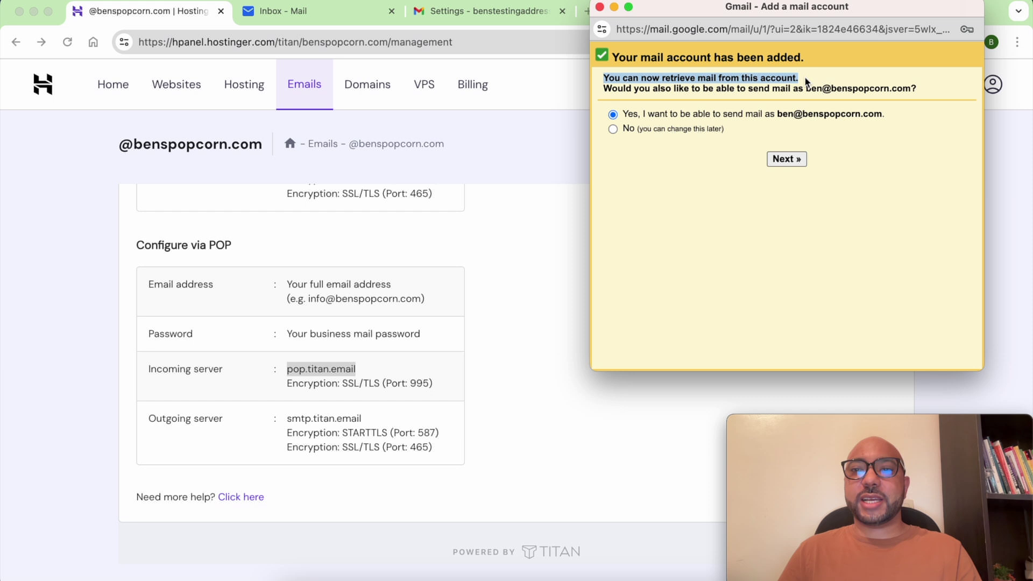
{"action": "left_click_drag", "start_coordinate": [603, 92], "coordinate": [824, 91]}
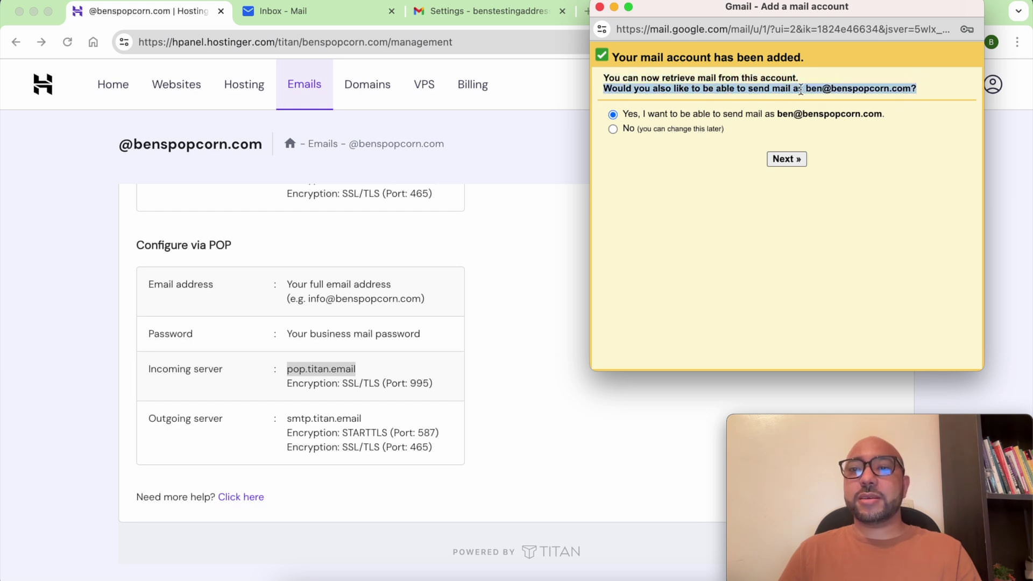
{"action": "left_click_drag", "start_coordinate": [805, 91], "coordinate": [912, 86]}
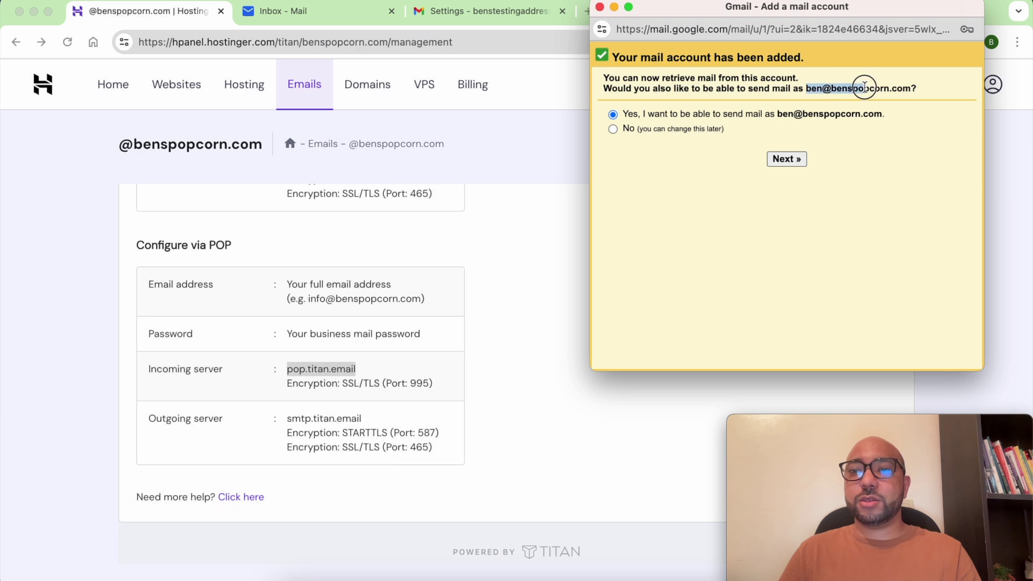
{"action": "left_click", "coordinate": [623, 117]}
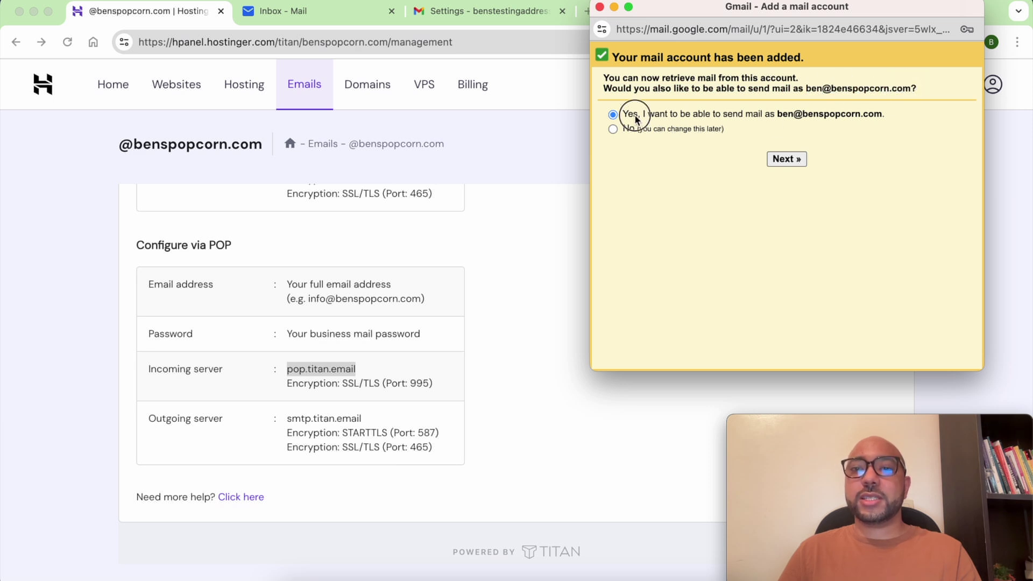
{"action": "left_click", "coordinate": [797, 161]}
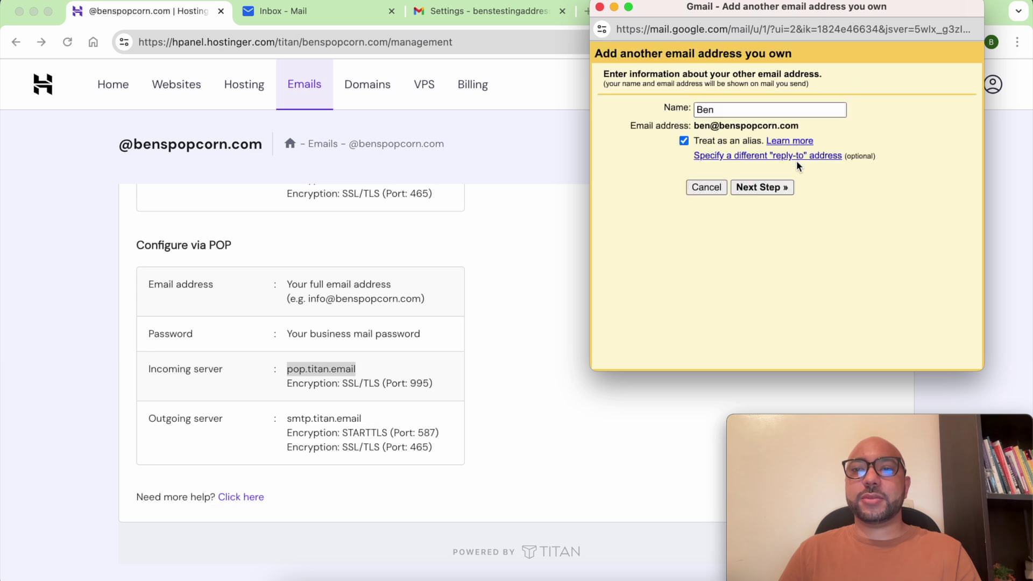
Accept the name Ben, set the outgoing server to smtp.titan.email on port 465
{"action": "left_click", "coordinate": [762, 190]}
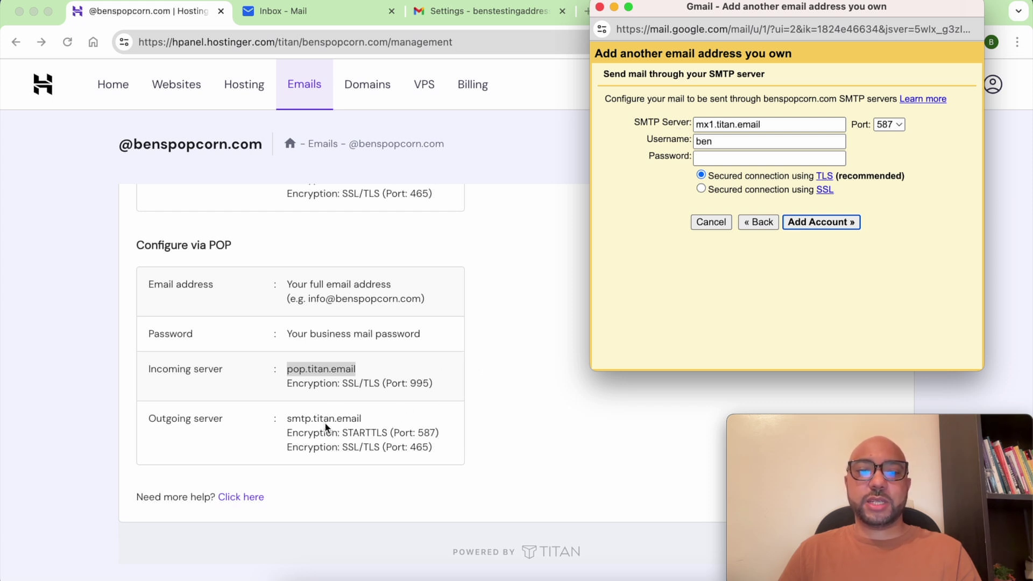
{"action": "triple_click", "coordinate": [751, 125]}
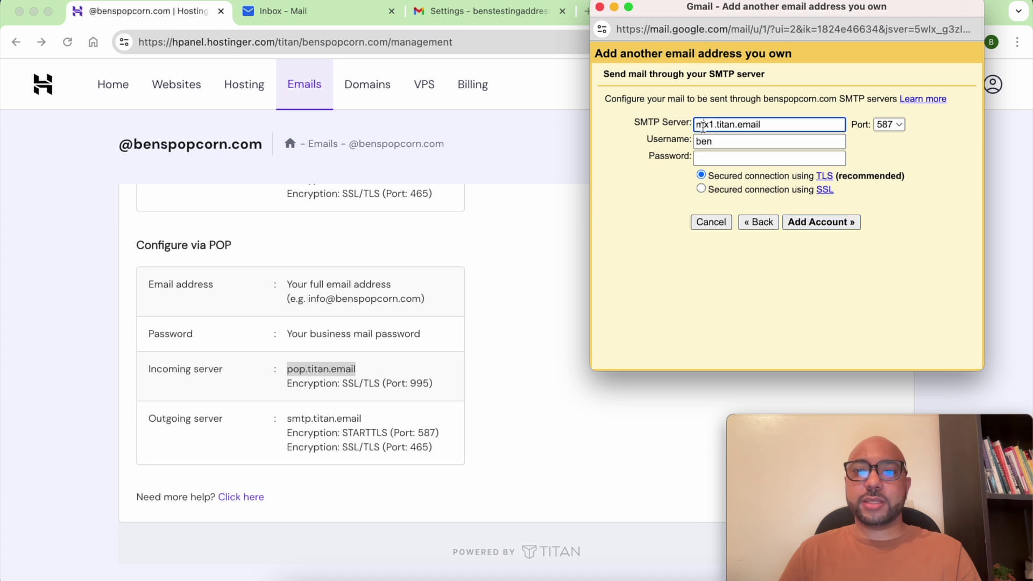
{"action": "type", "text": "smtp.titan.email"}
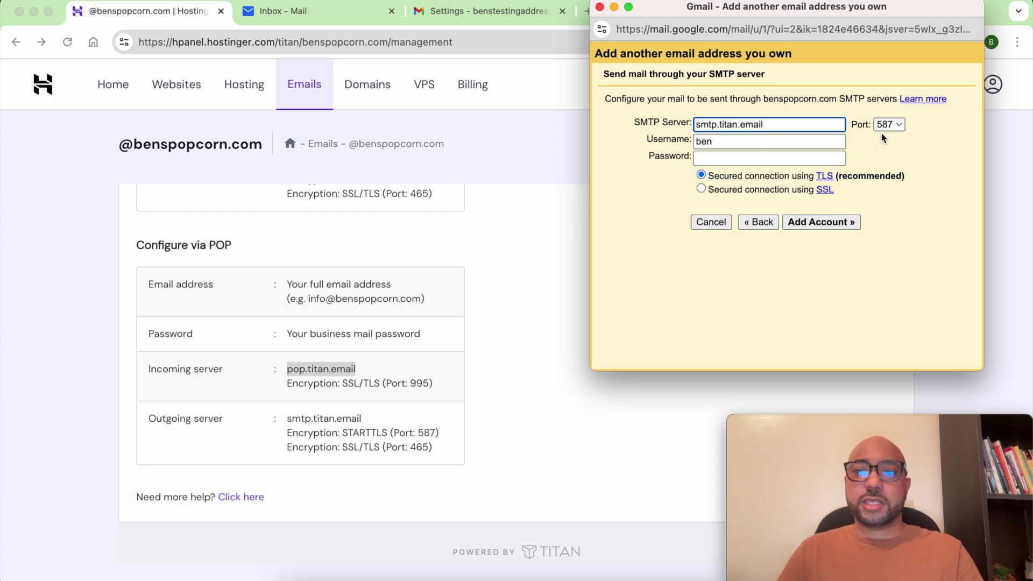
{"action": "left_click", "coordinate": [896, 126]}
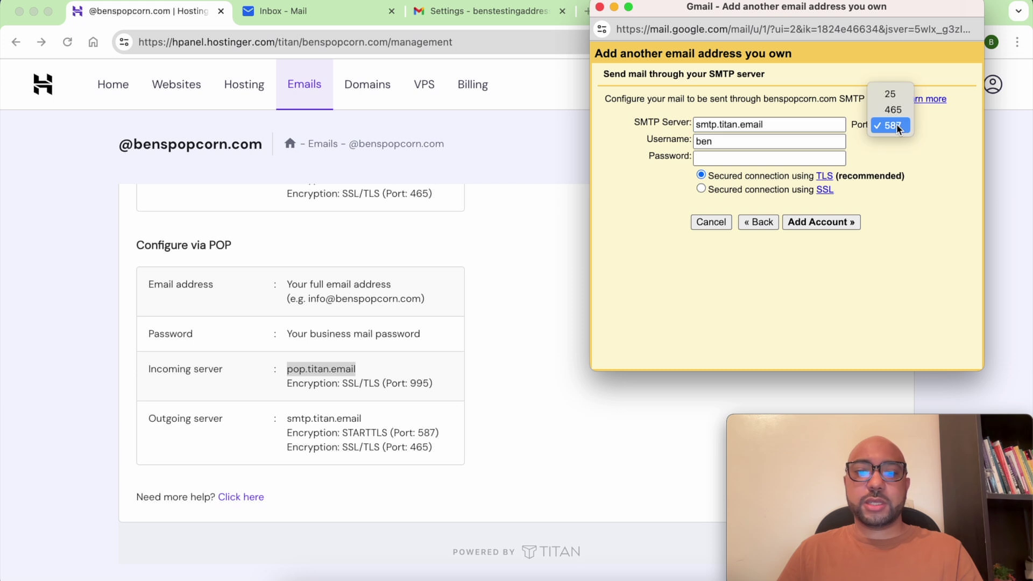
{"action": "left_click", "coordinate": [892, 109]}
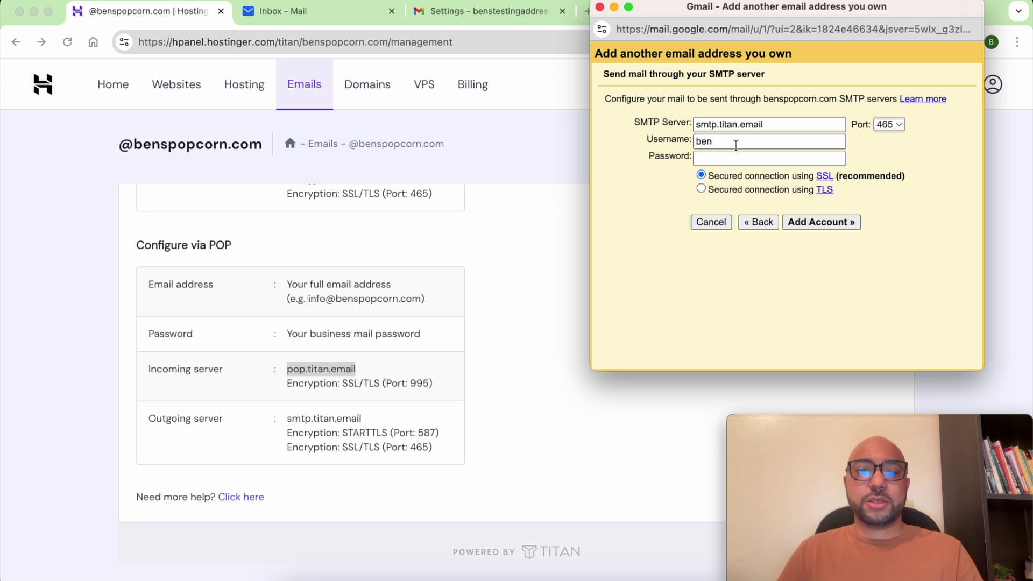
{"action": "key", "text": "Tab"}
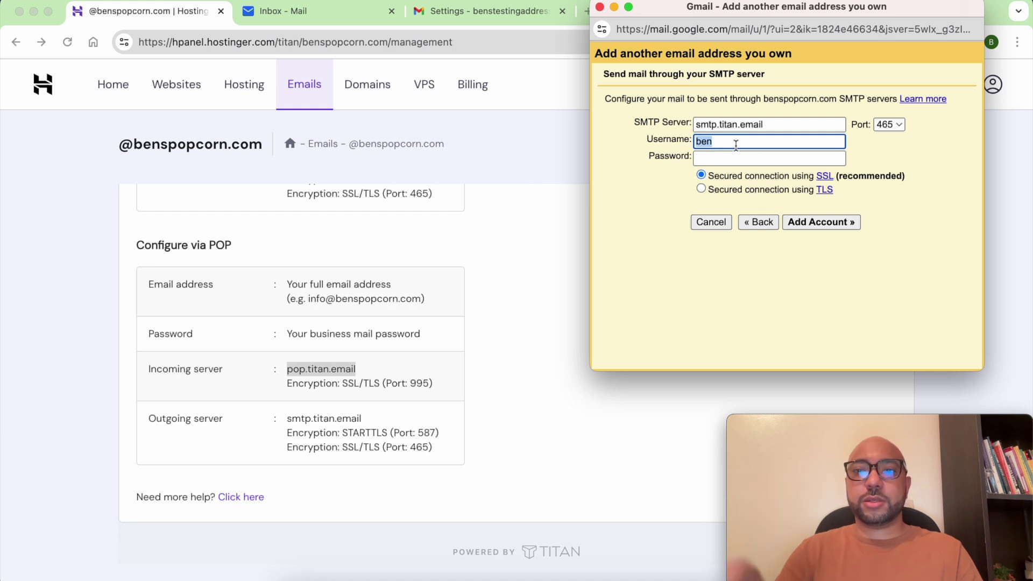
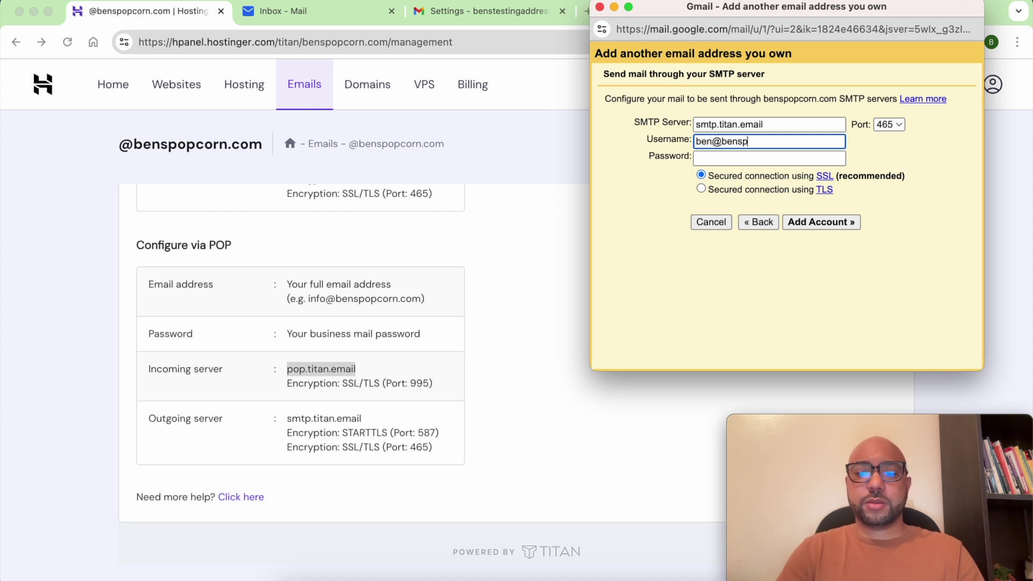
{"action": "key", "text": "Tab"}
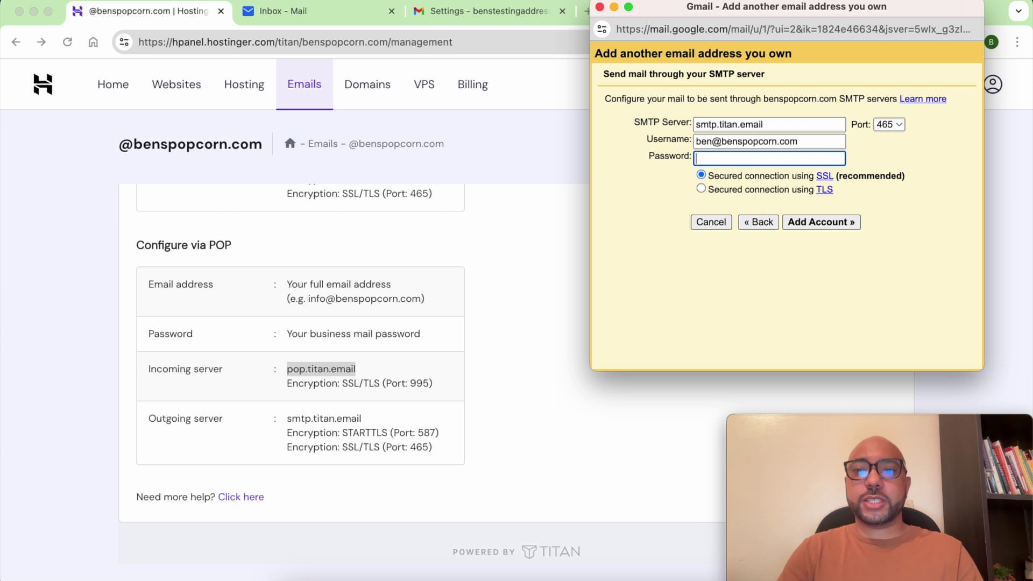
{"action": "key", "text": "super+v"}
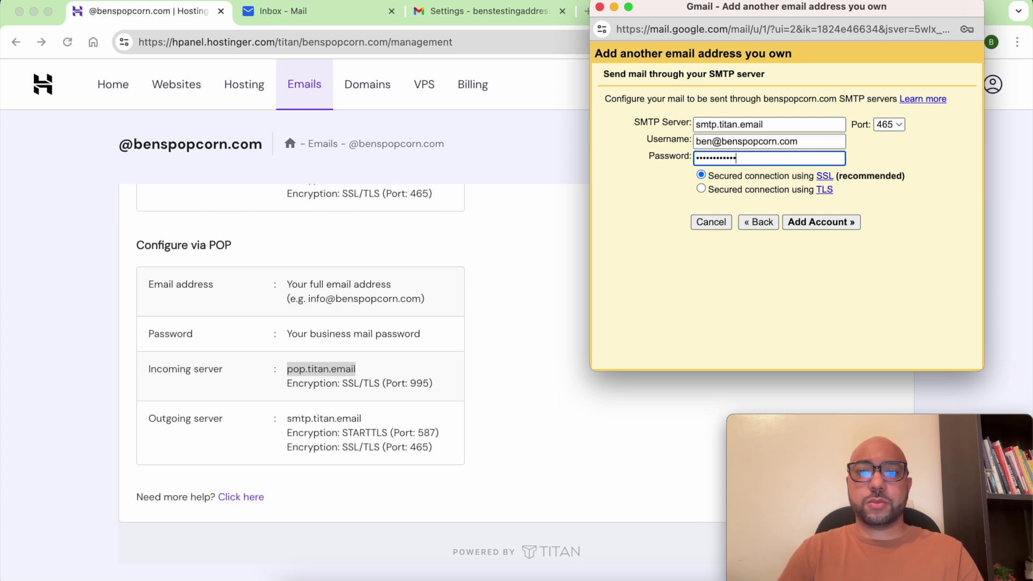
{"action": "left_click", "coordinate": [780, 183]}
{"action": "triple_click", "coordinate": [780, 182]}
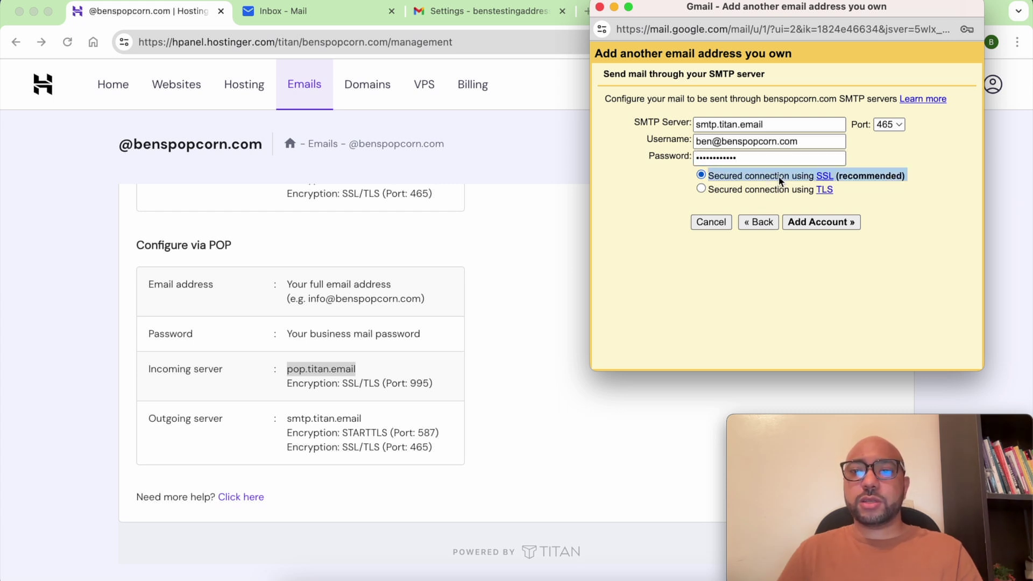
{"action": "left_click", "coordinate": [808, 224]}
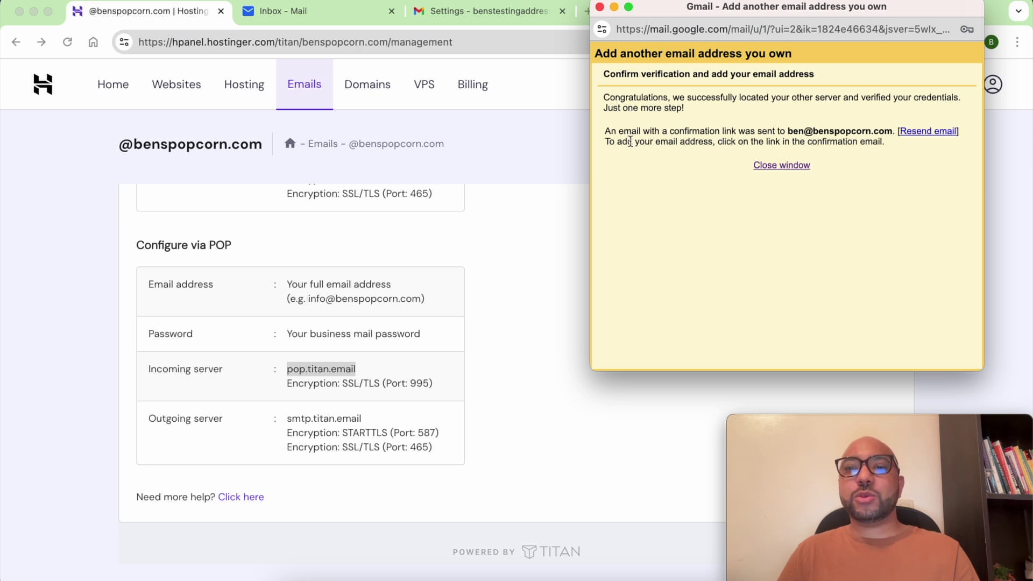
Note the confirmation-link message and close the add-address window
{"action": "left_click_drag", "start_coordinate": [724, 142], "coordinate": [891, 145]}
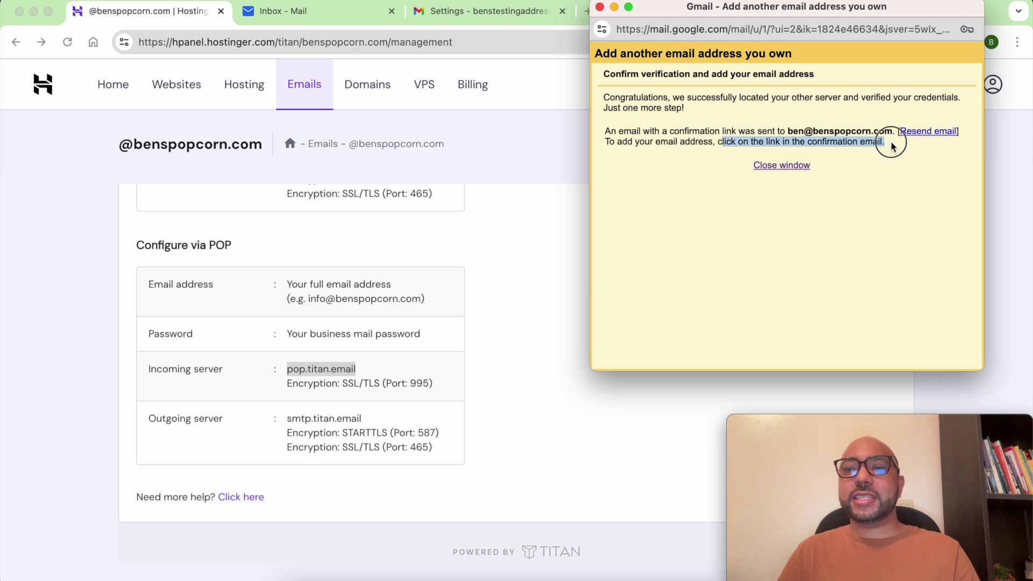
{"action": "left_click", "coordinate": [832, 168]}
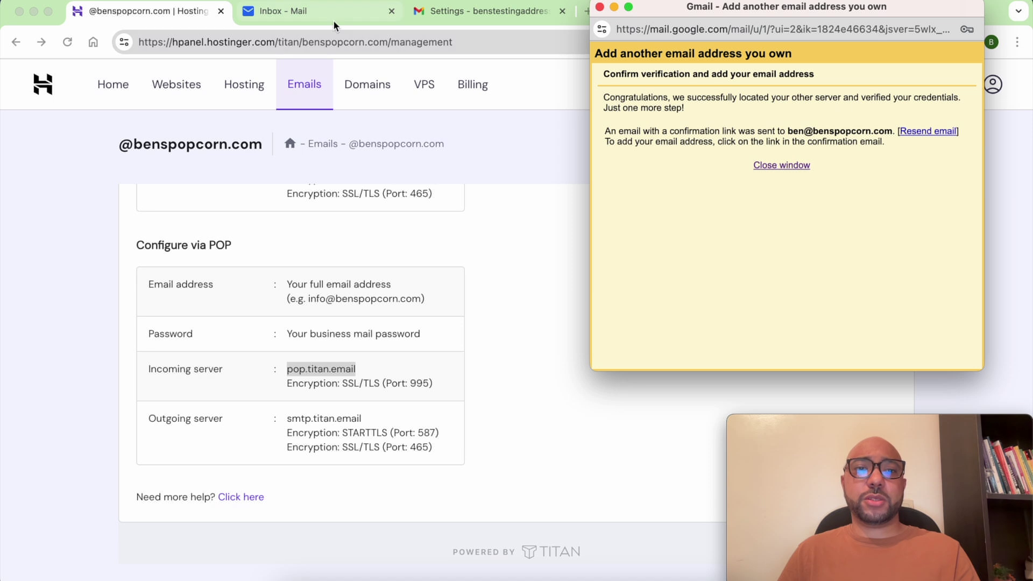
{"action": "left_click", "coordinate": [787, 166]}
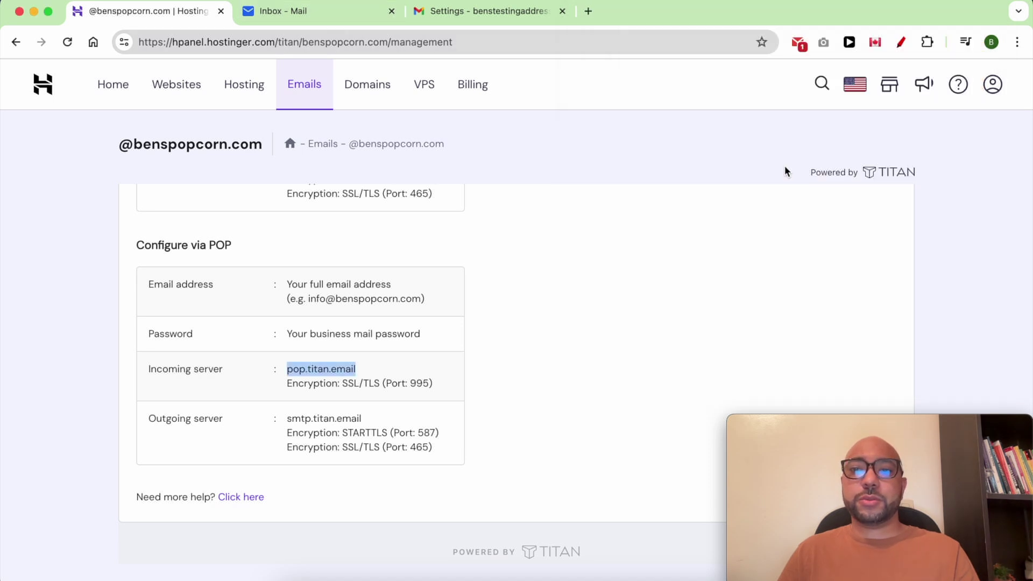
In the Titan inbox, open the Gmail Team email and follow its confirmation link
{"action": "left_click", "coordinate": [295, 16]}
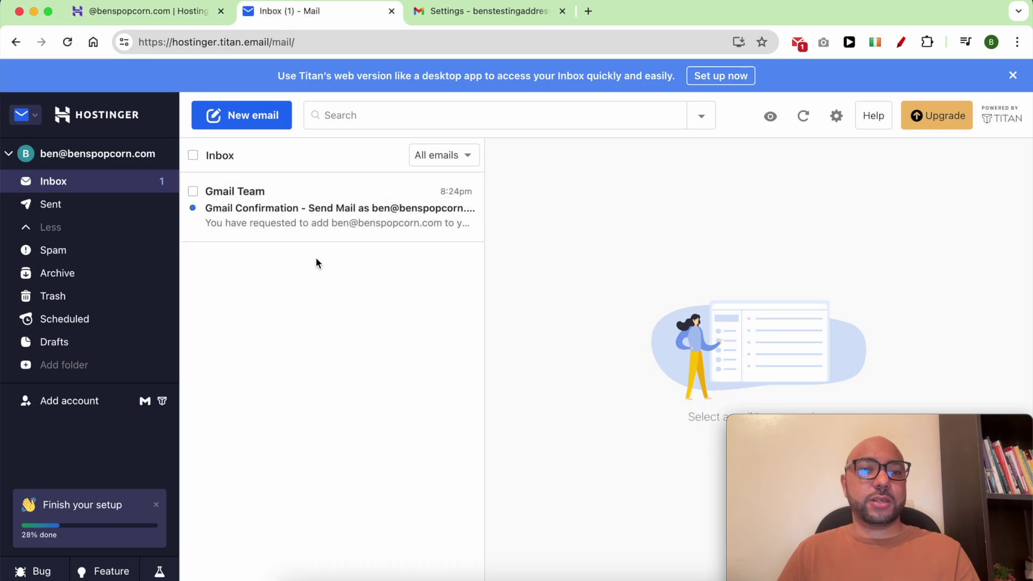
{"action": "left_click", "coordinate": [303, 212]}
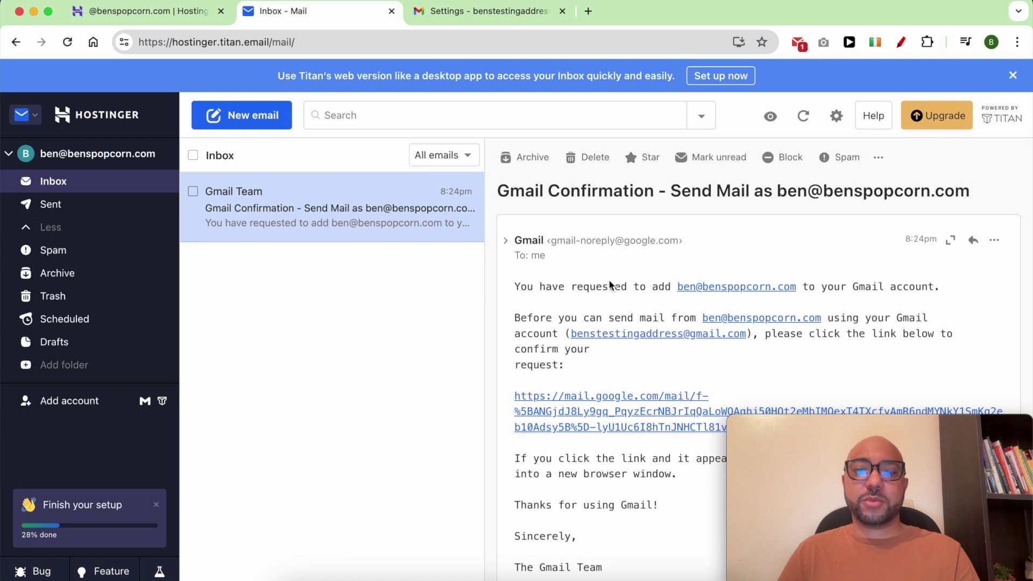
{"action": "scroll", "coordinate": [645, 311], "scroll_direction": "down", "scroll_amount": 3}
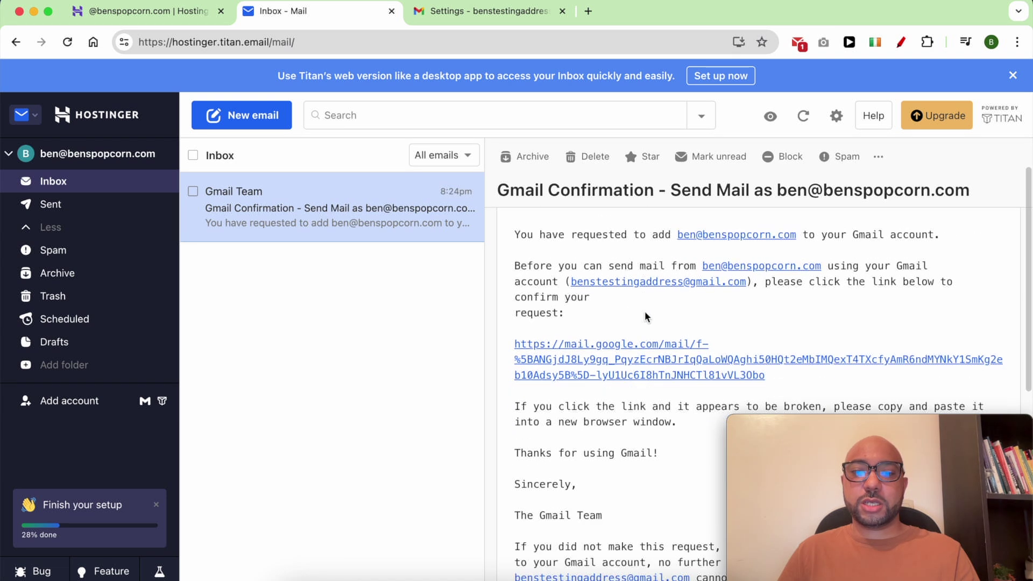
{"action": "left_click", "coordinate": [654, 342]}
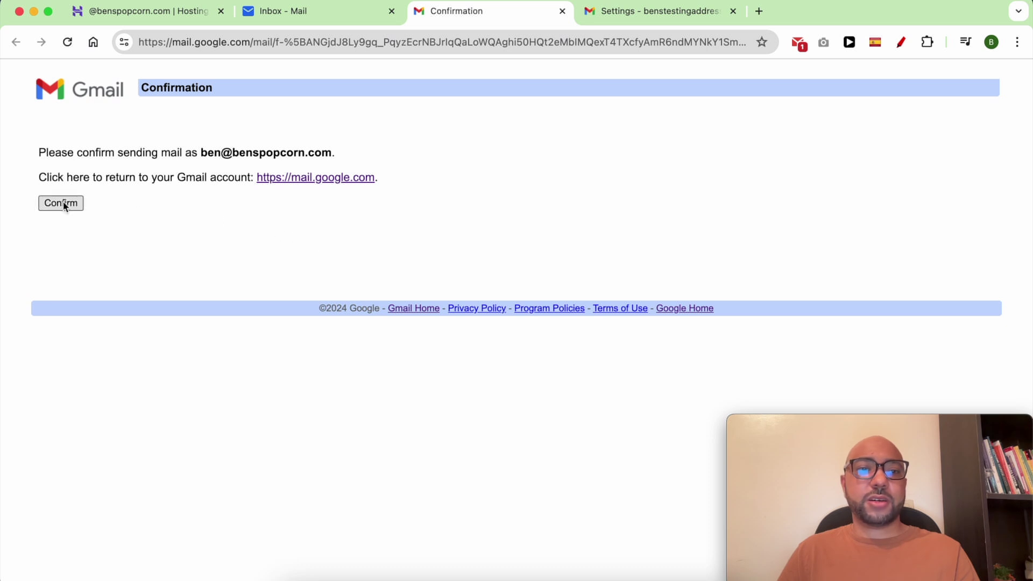
{"action": "left_click", "coordinate": [64, 206]}
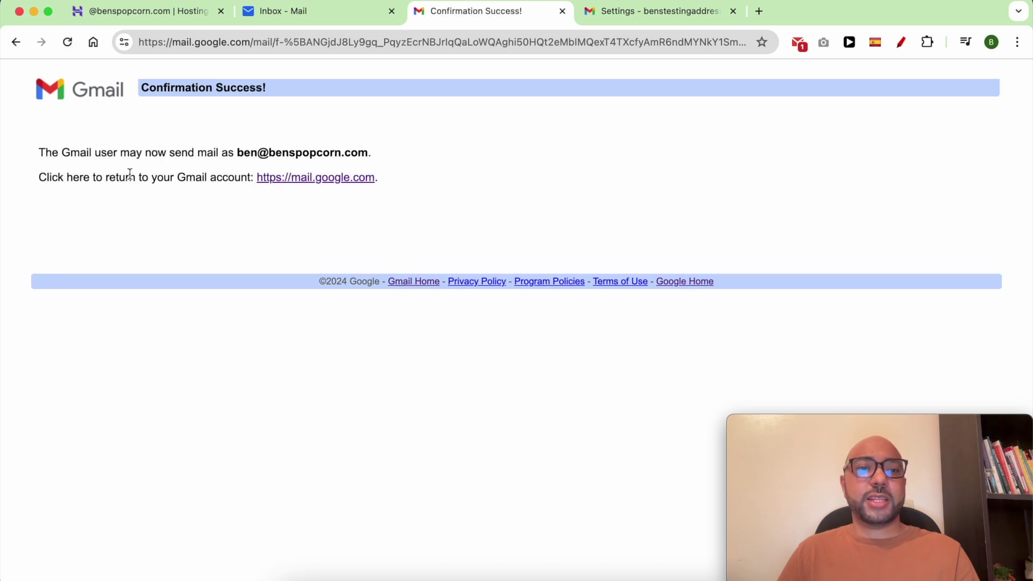
{"action": "mouse_move", "coordinate": [144, 154]}
{"action": "left_mouse_down"}
{"action": "mouse_move", "coordinate": [360, 156]}
{"action": "mouse_move", "coordinate": [248, 152]}
{"action": "left_mouse_up"}
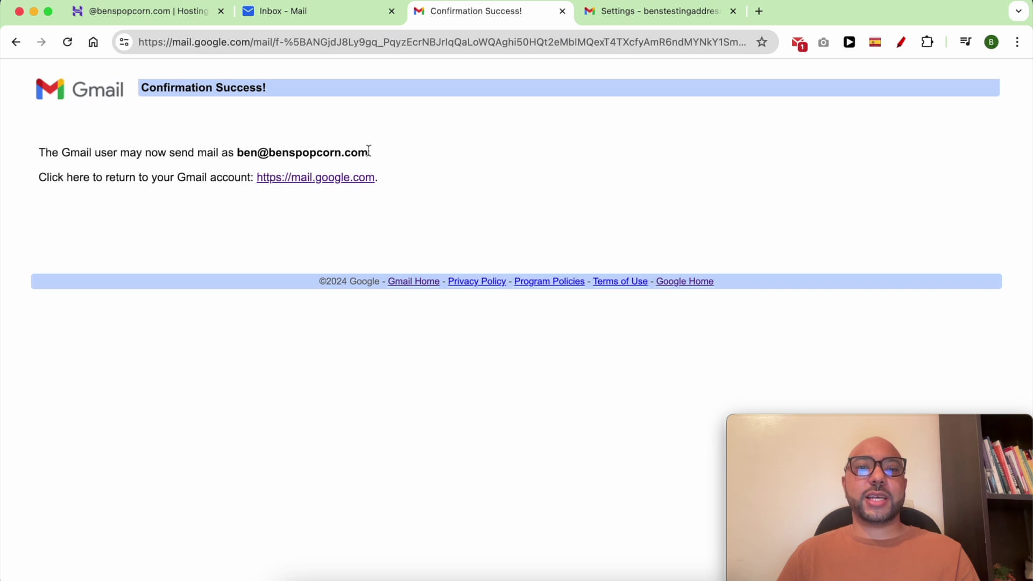
{"action": "left_click_drag", "start_coordinate": [370, 152], "coordinate": [239, 153]}
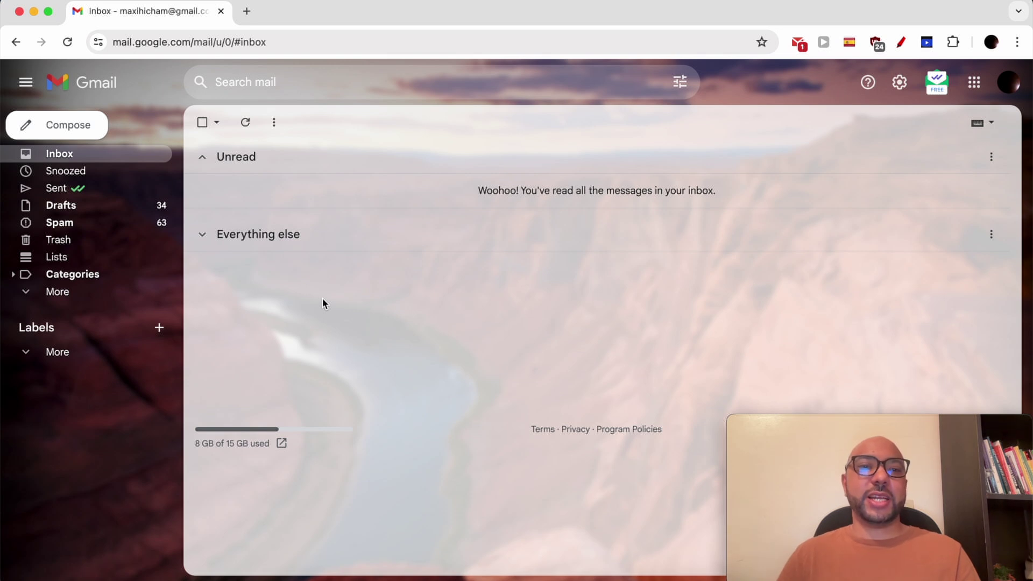
{"action": "left_click", "coordinate": [69, 126]}
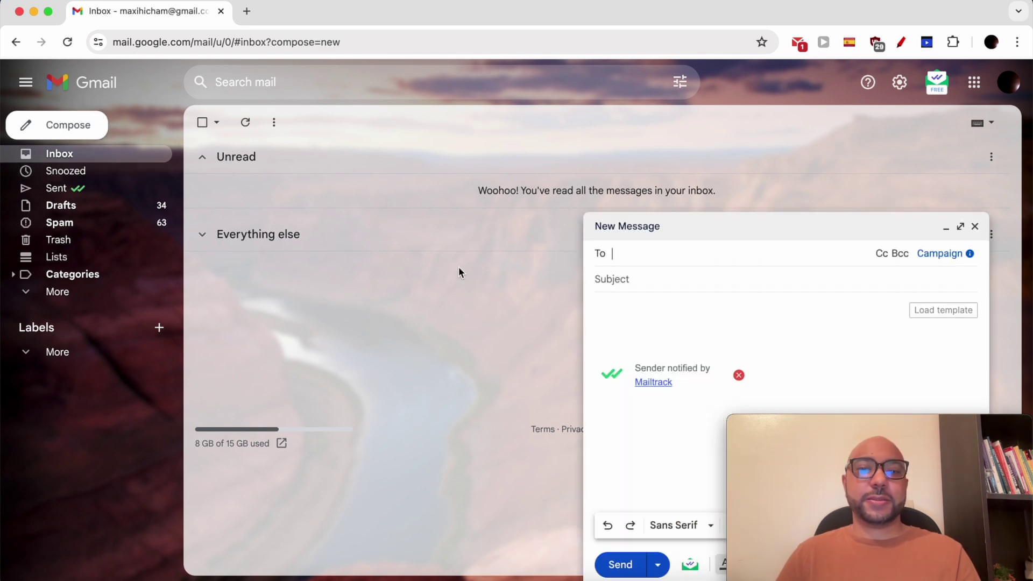
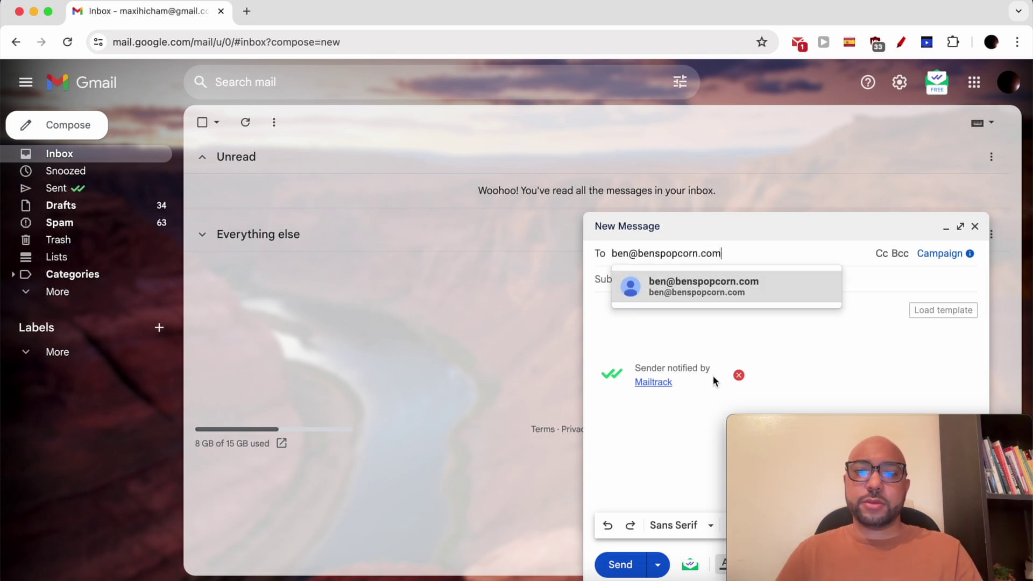
{"action": "left_click", "coordinate": [690, 295]}
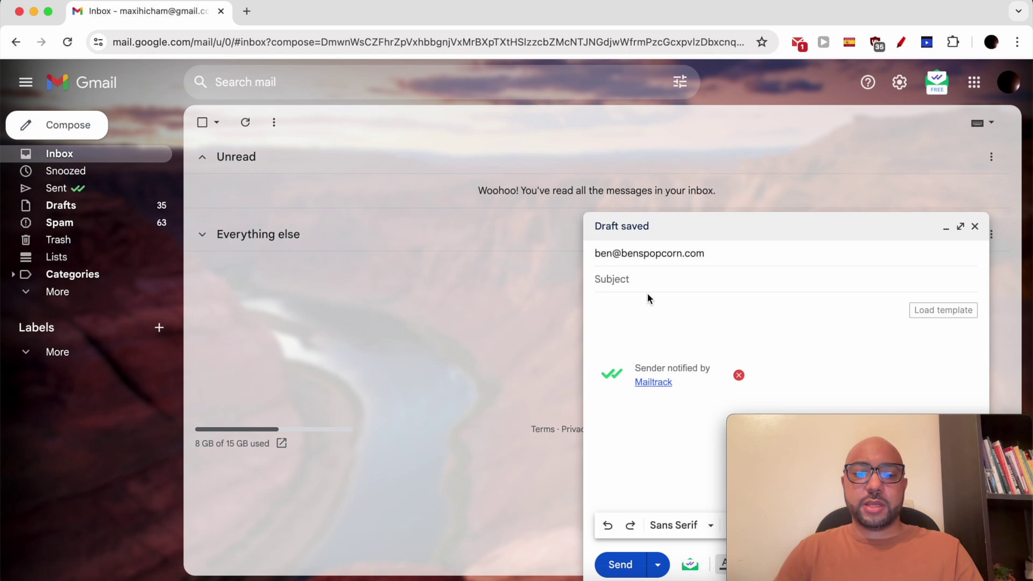
{"action": "type", "text": "test"}
{"action": "left_click", "coordinate": [644, 307]}
{"action": "type", "text": "t"}
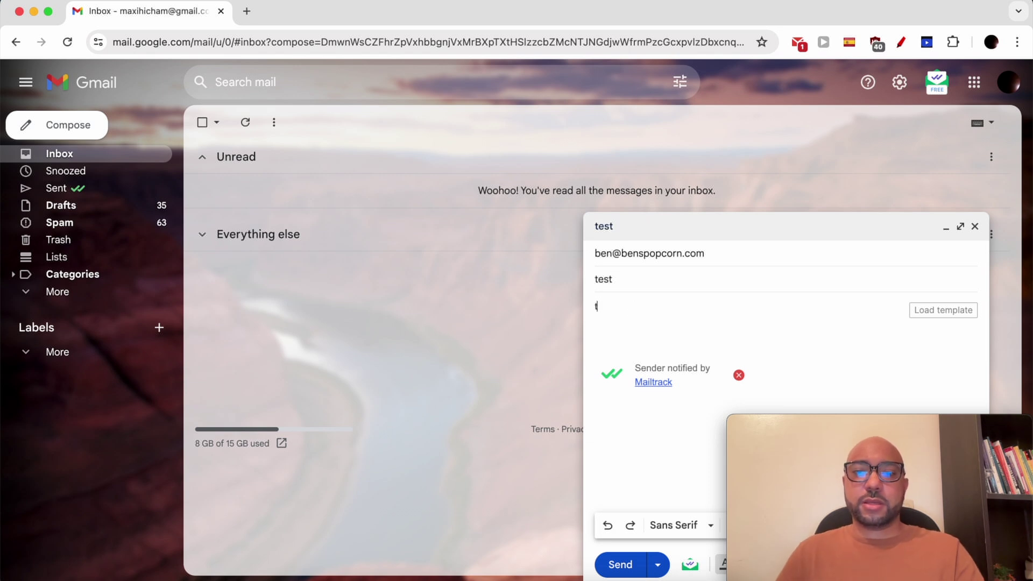
{"action": "type", "text": "est"}
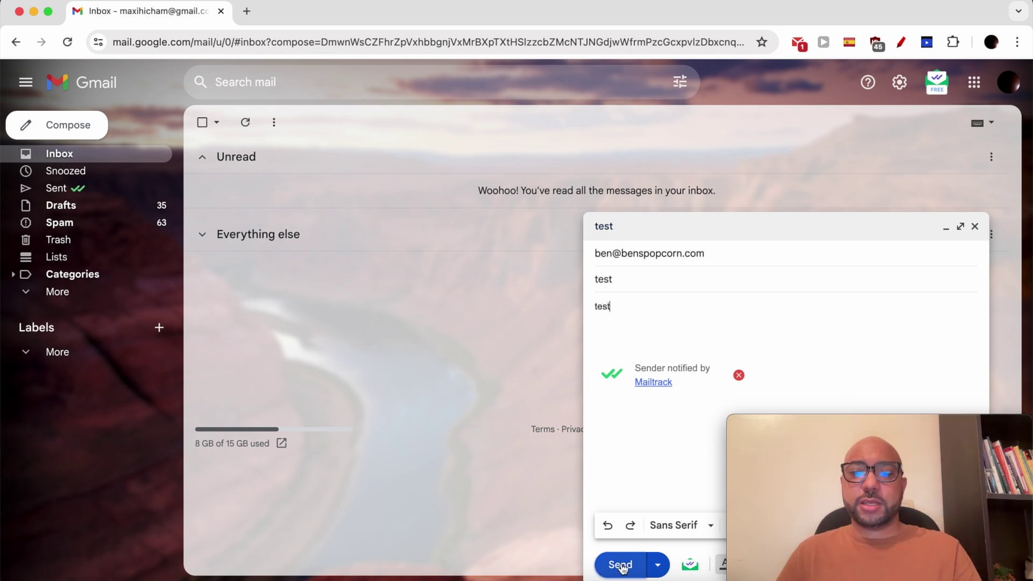
{"action": "left_click", "coordinate": [619, 565]}
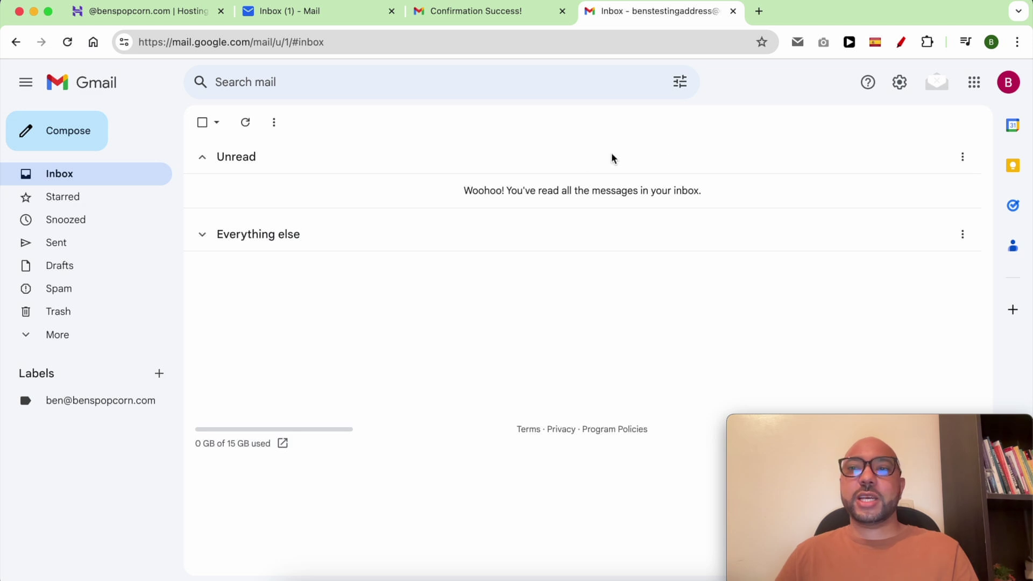
Reach the Accounts and Import settings from the Gmail gear menu
{"action": "left_click", "coordinate": [899, 84]}
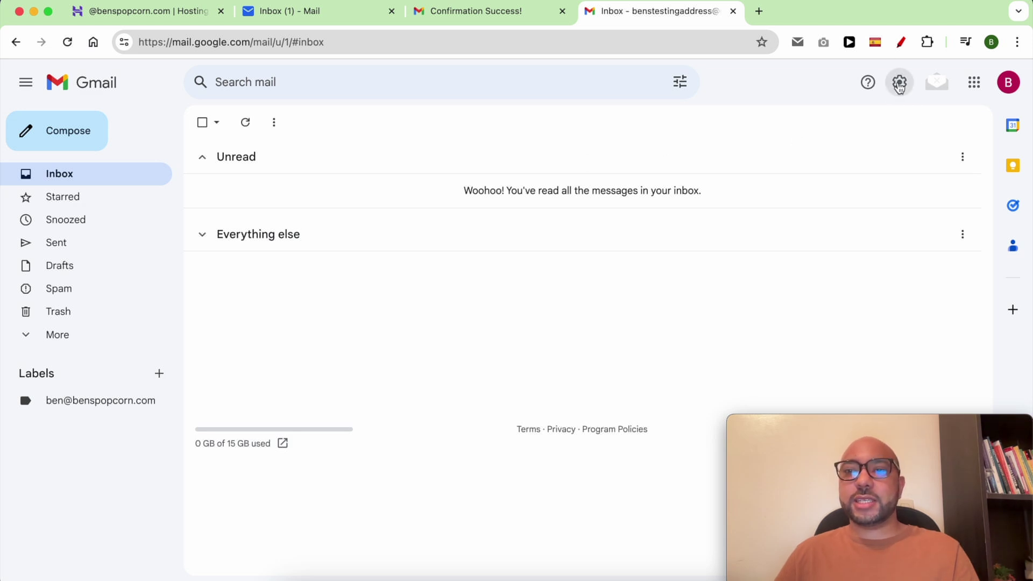
{"action": "left_click", "coordinate": [857, 162]}
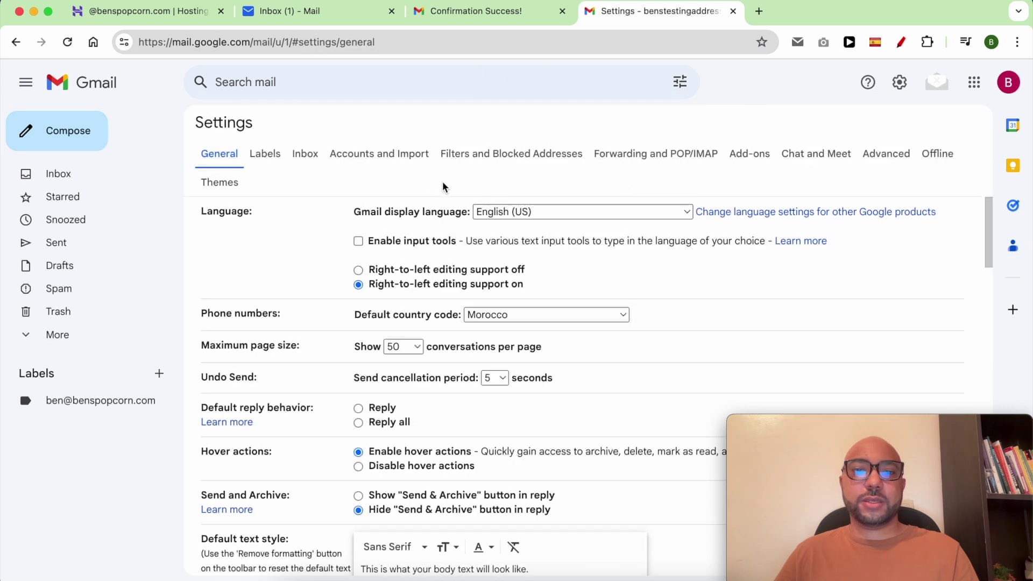
{"action": "left_click", "coordinate": [384, 158]}
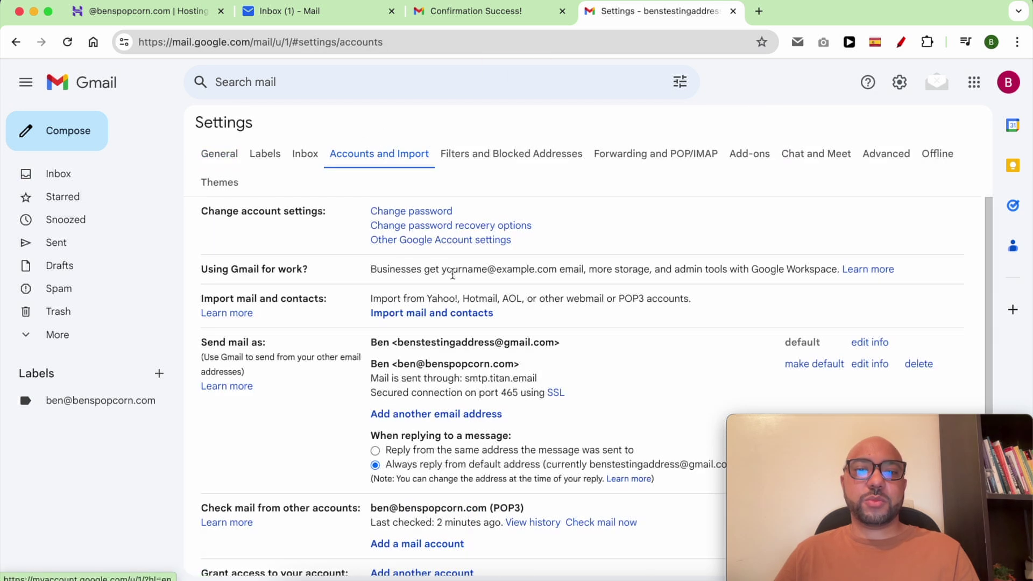
{"action": "scroll", "coordinate": [506, 321], "scroll_direction": "down", "scroll_amount": 2}
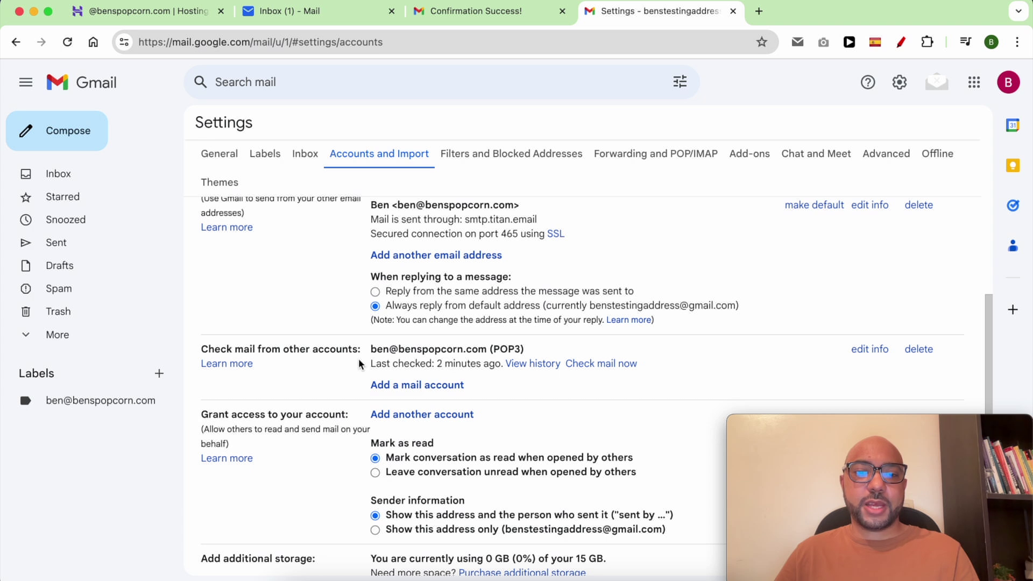
Check the POP3 account for mail now, which reports one mail fetched
{"action": "triple_click", "coordinate": [305, 349]}
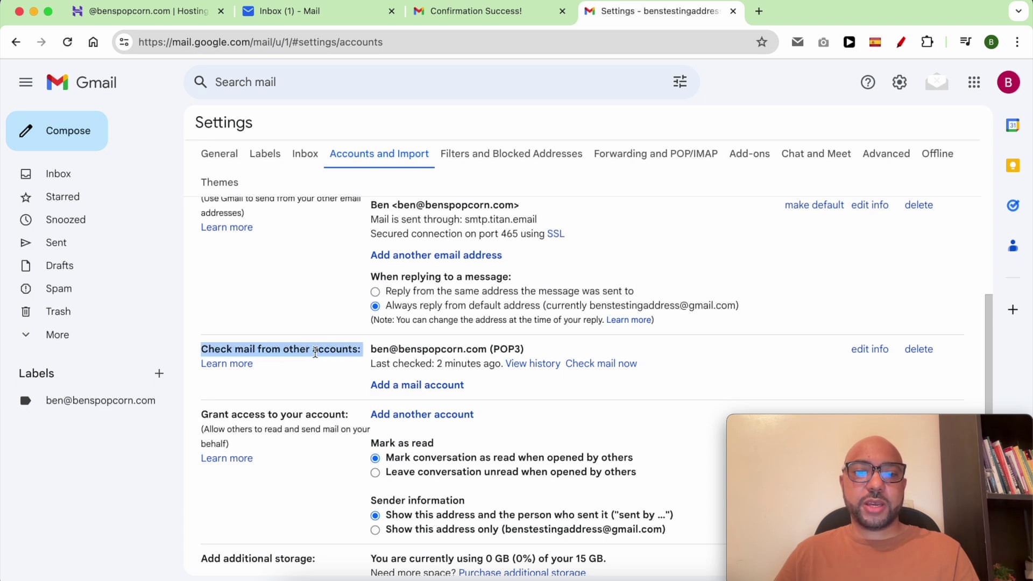
{"action": "left_click", "coordinate": [611, 367]}
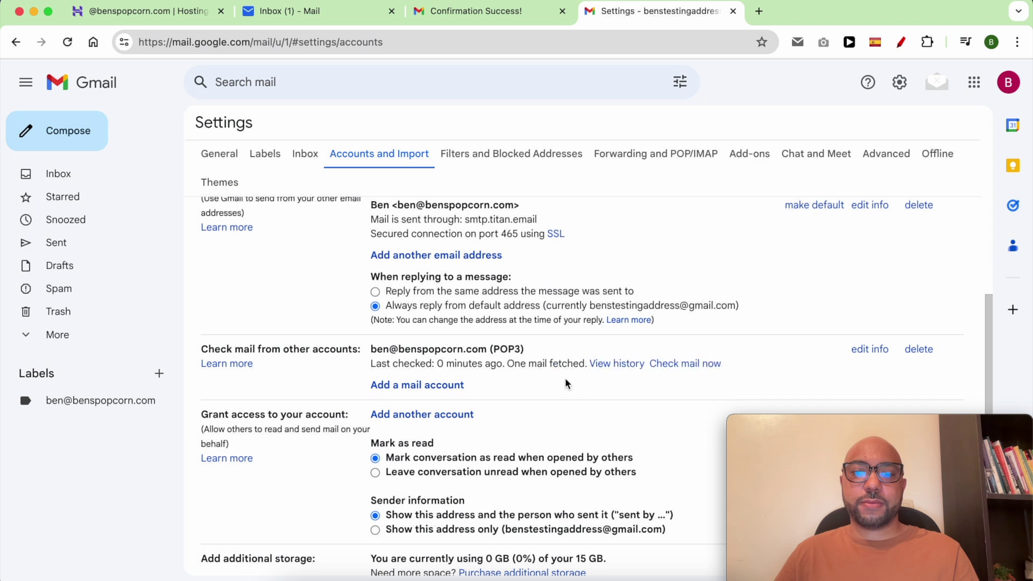
{"action": "left_click_drag", "start_coordinate": [509, 363], "coordinate": [586, 363]}
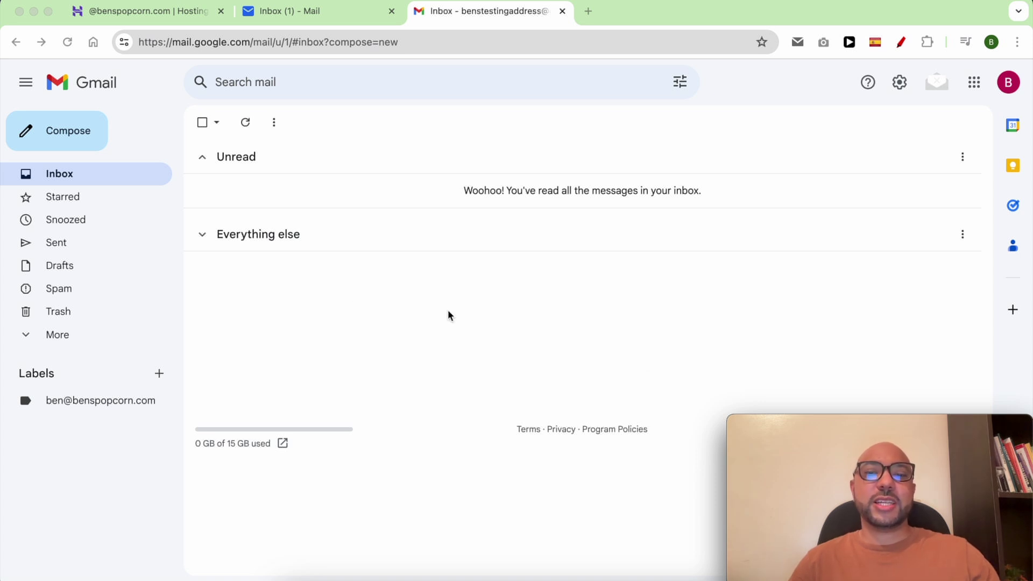
{"action": "left_click", "coordinate": [72, 138]}
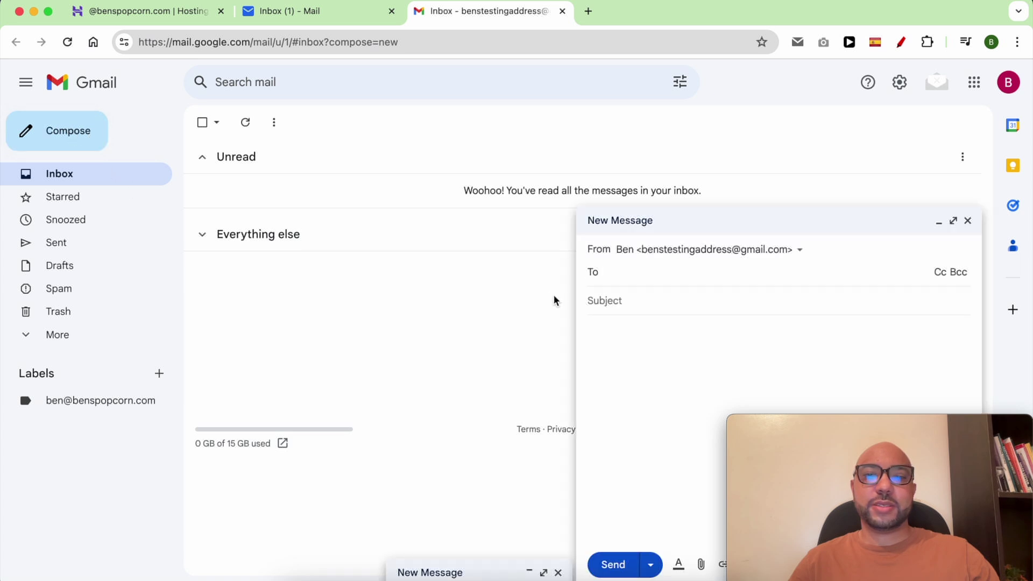
{"action": "left_click", "coordinate": [689, 258]}
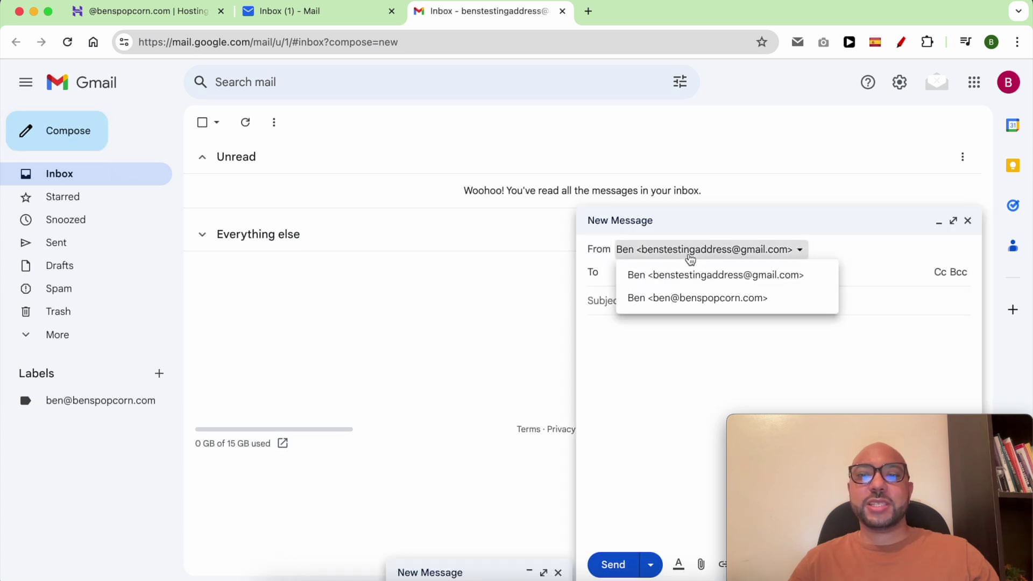
{"action": "left_click", "coordinate": [686, 297]}
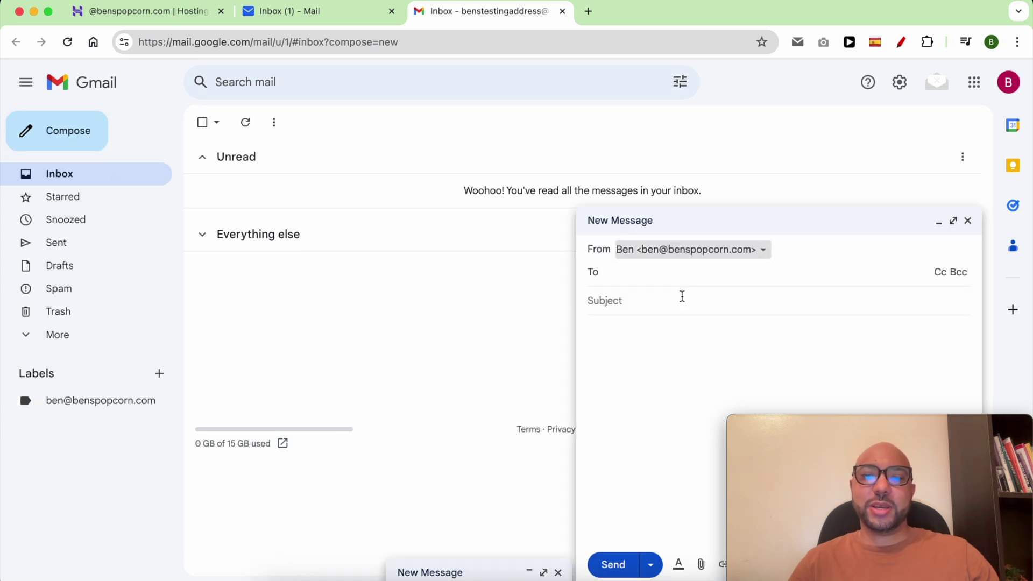